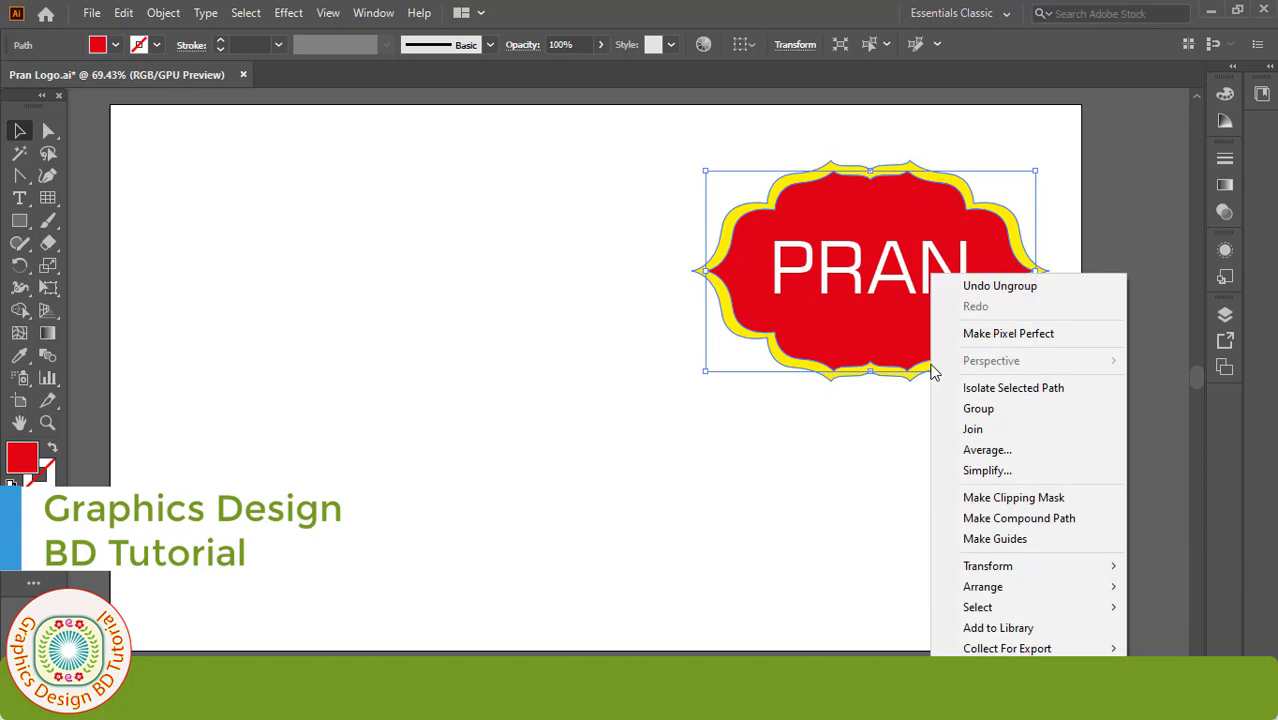
Step: Drag the red and yellow badge shapes apart and select the separated pieces
left_click(922, 362)
left_click_drag(922, 362, 780, 500)
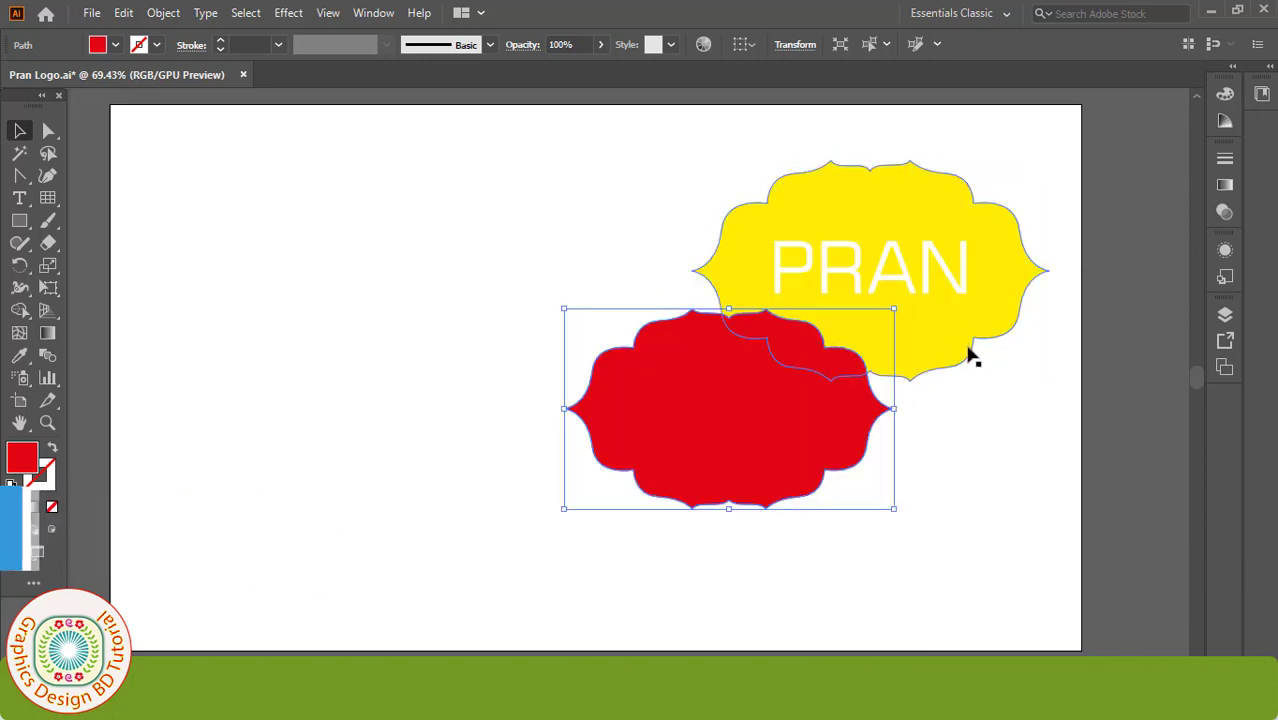
left_click_drag(970, 348, 648, 292)
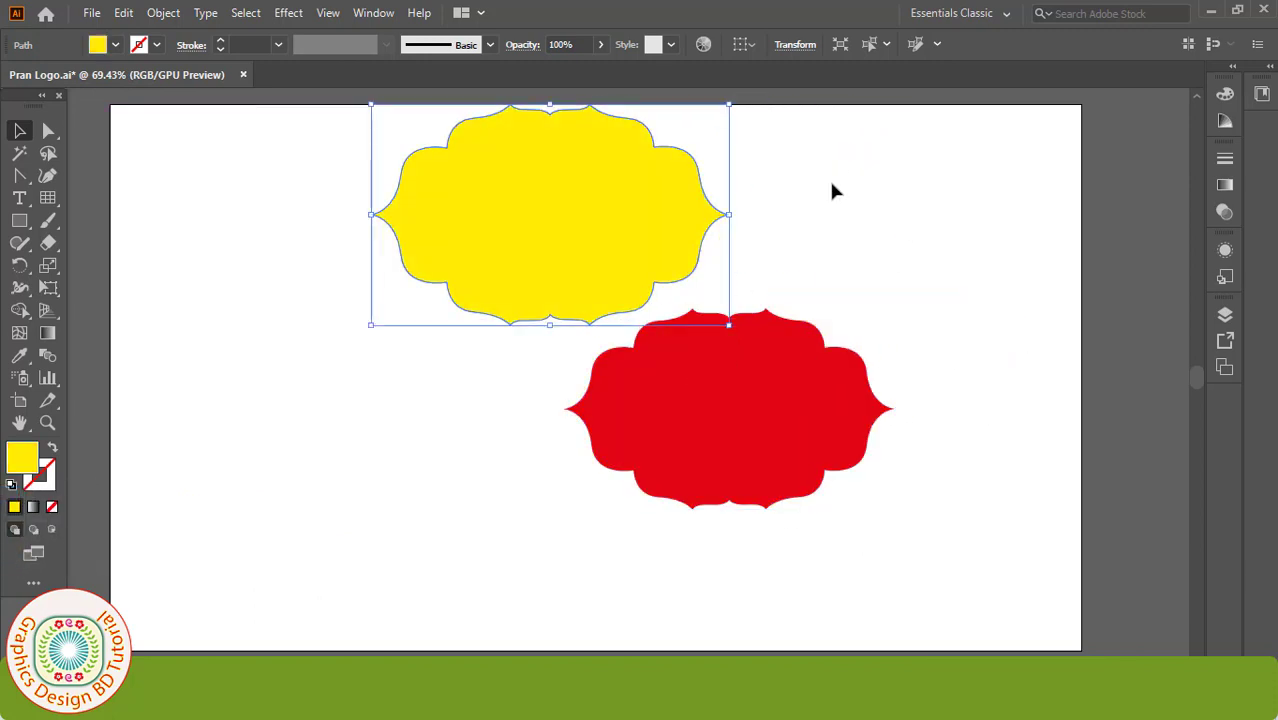
left_click(915, 258)
left_click(765, 408)
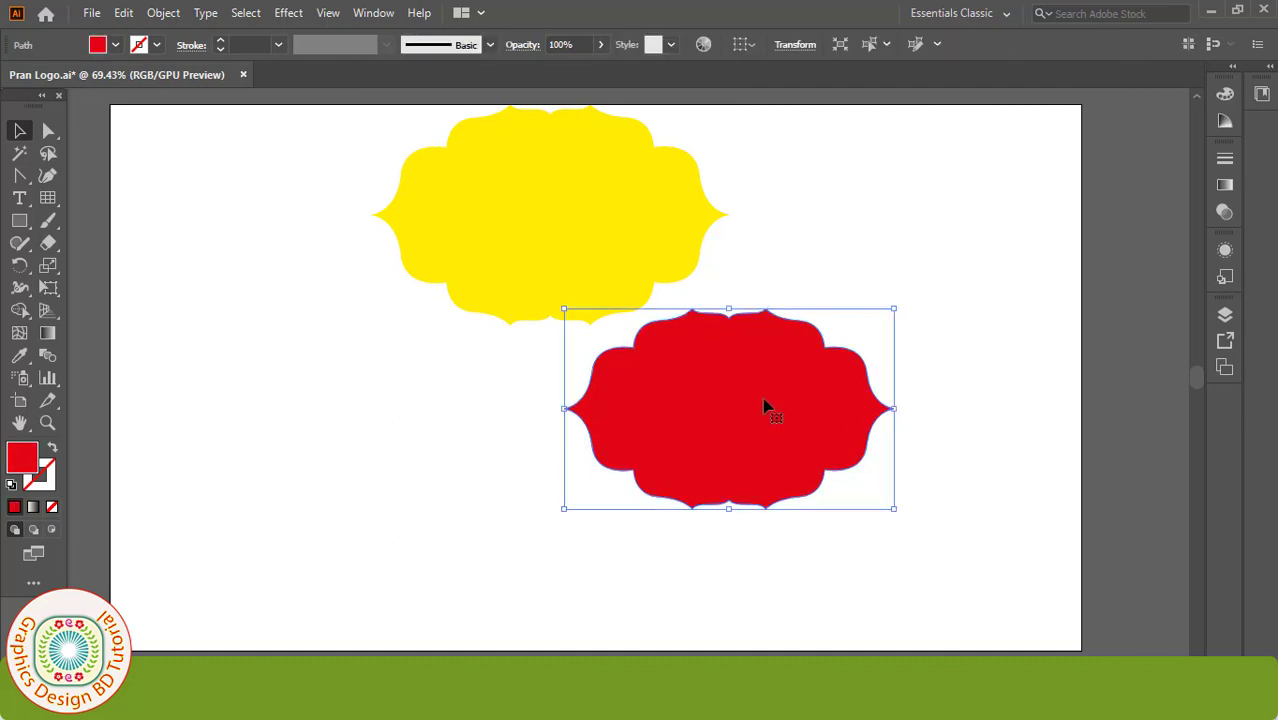
left_click(240, 243)
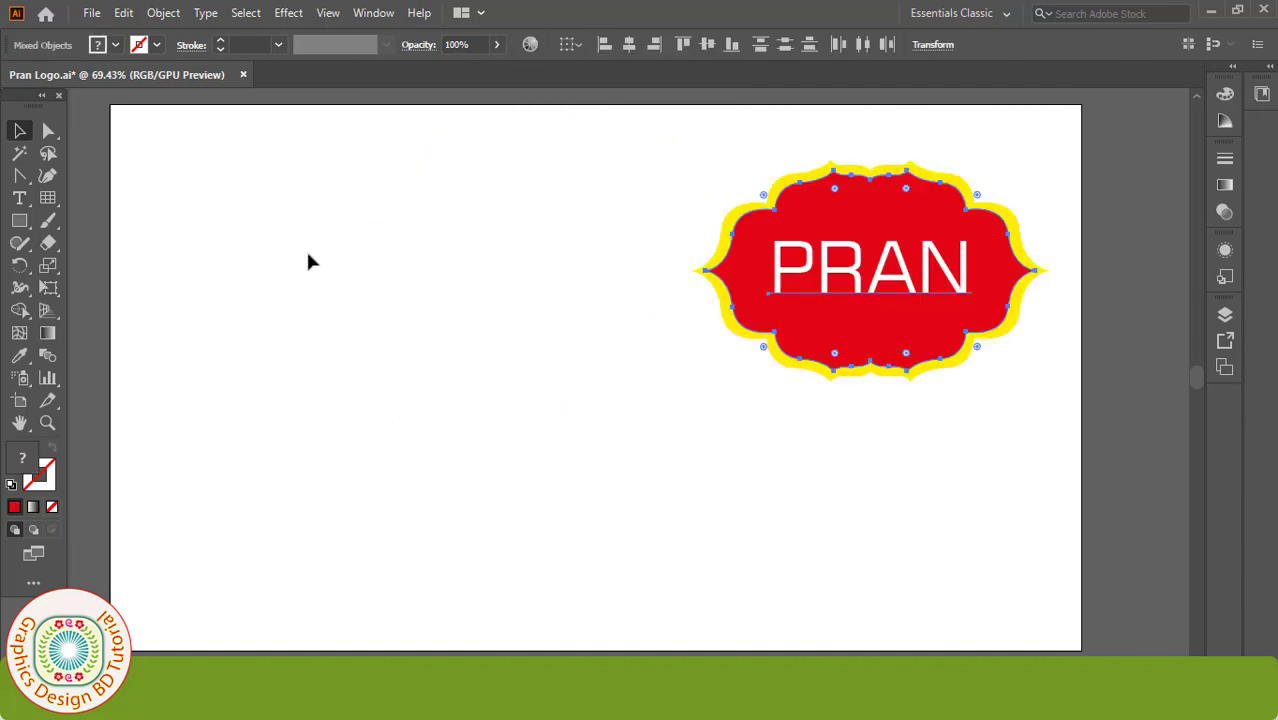
Step: Ungroup the PRAN logo, then regroup its pieces into one object and deselect
left_click(668, 398)
left_click(781, 270)
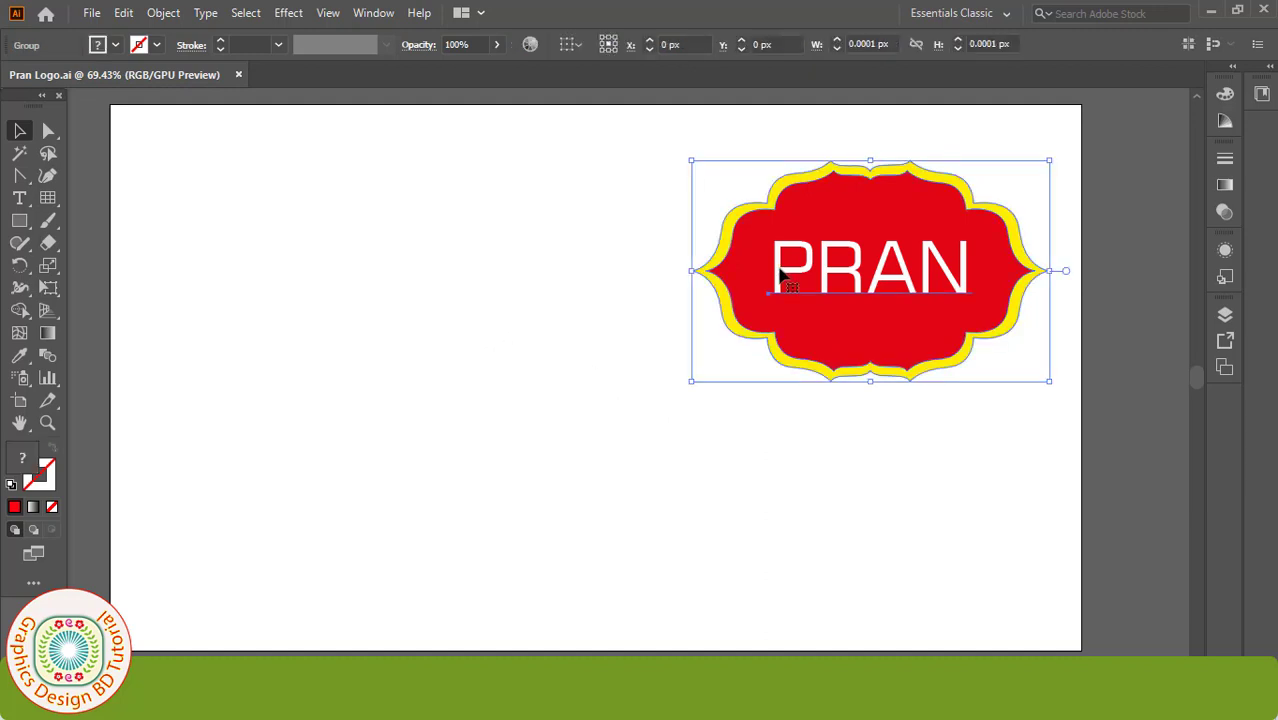
right_click(780, 268)
left_click(818, 432)
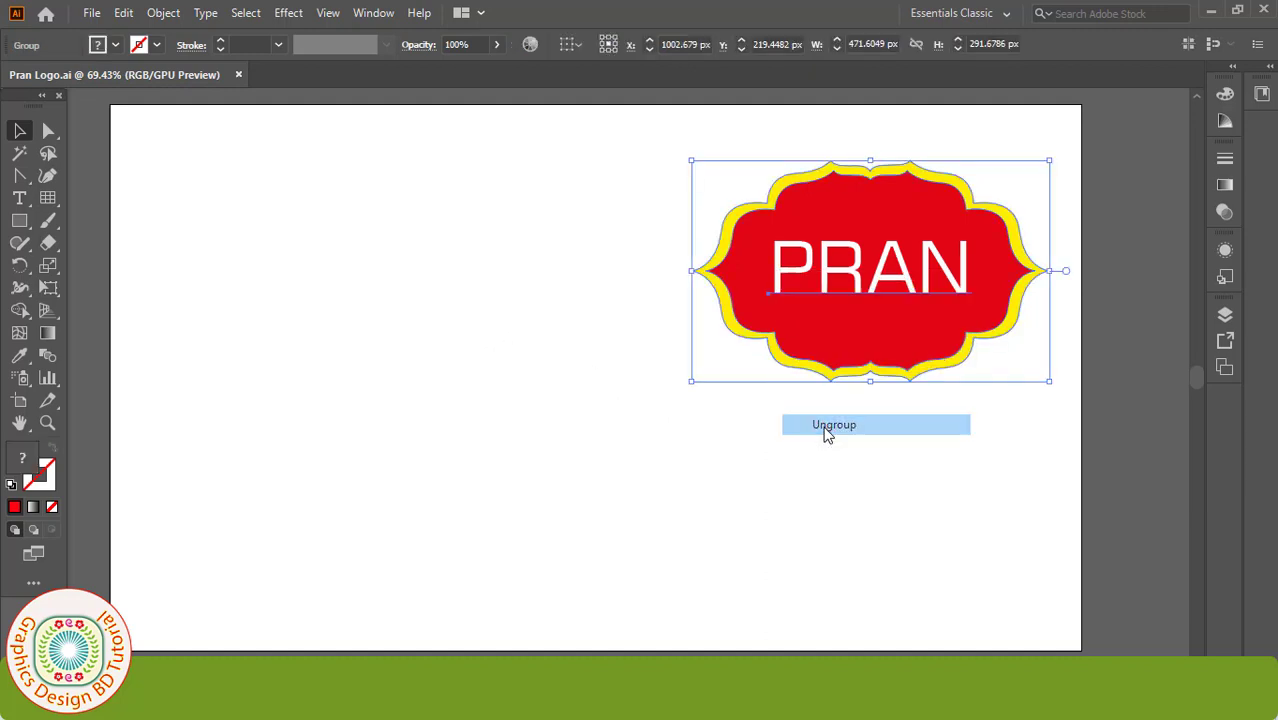
right_click(813, 300)
left_click(847, 446)
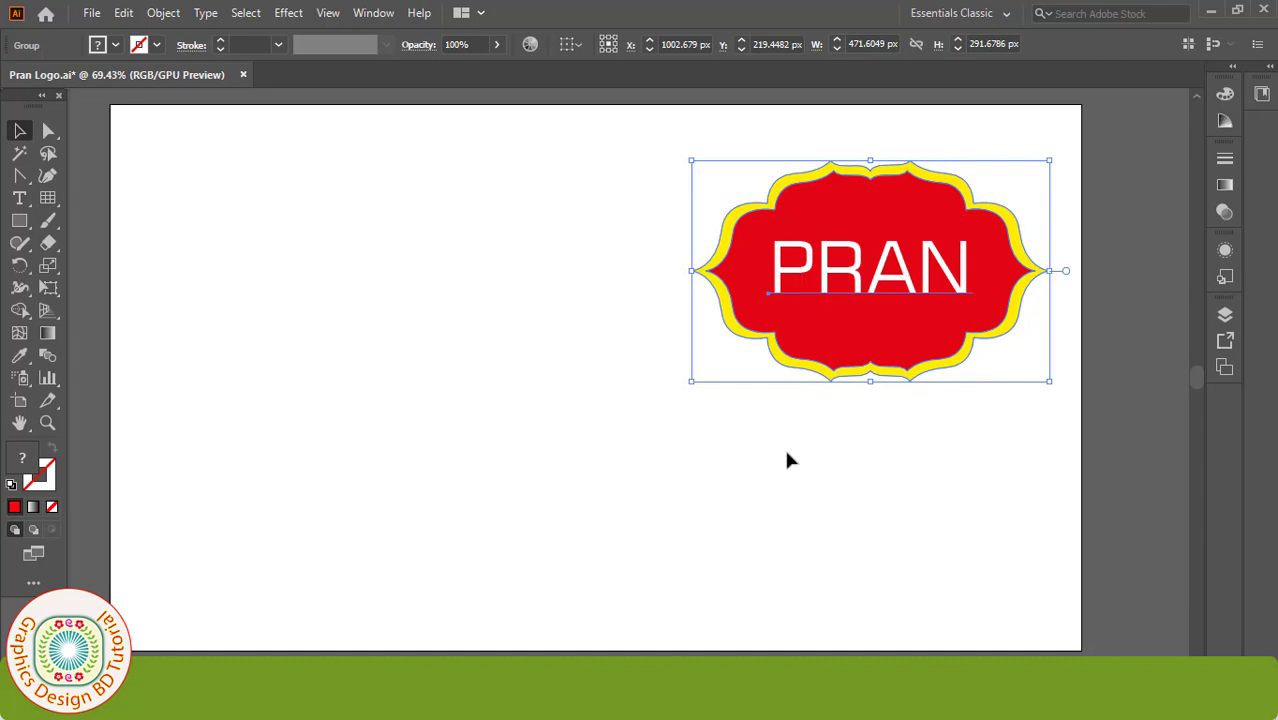
left_click(785, 457)
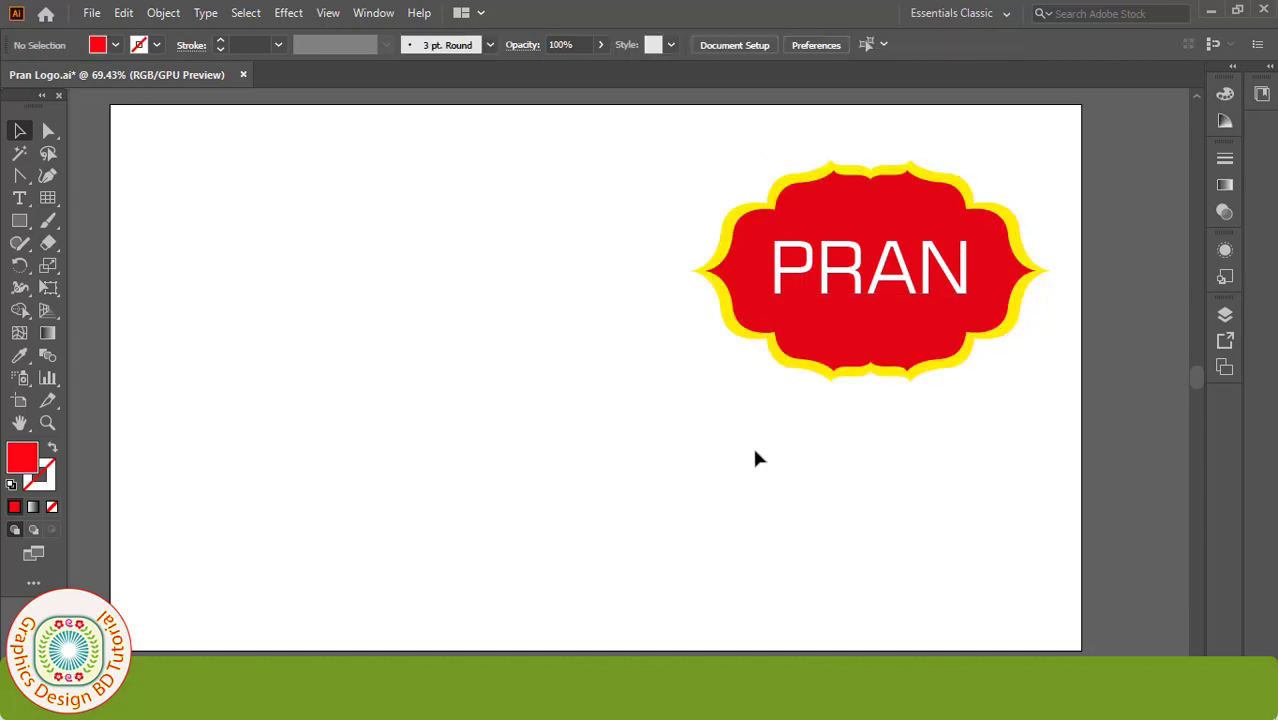
Step: Set a 1 pt stroke with no fill, then open the Rectangular Grid Tool options
left_click(279, 44)
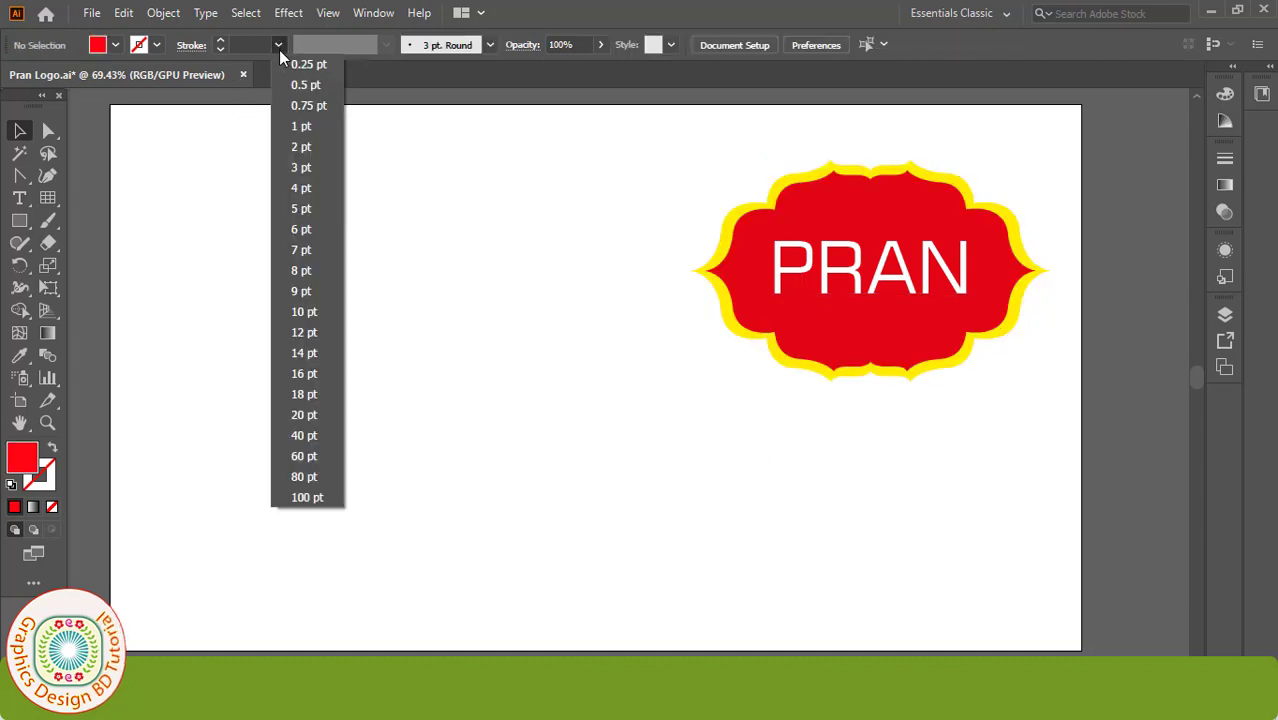
left_click(302, 128)
left_click(115, 45)
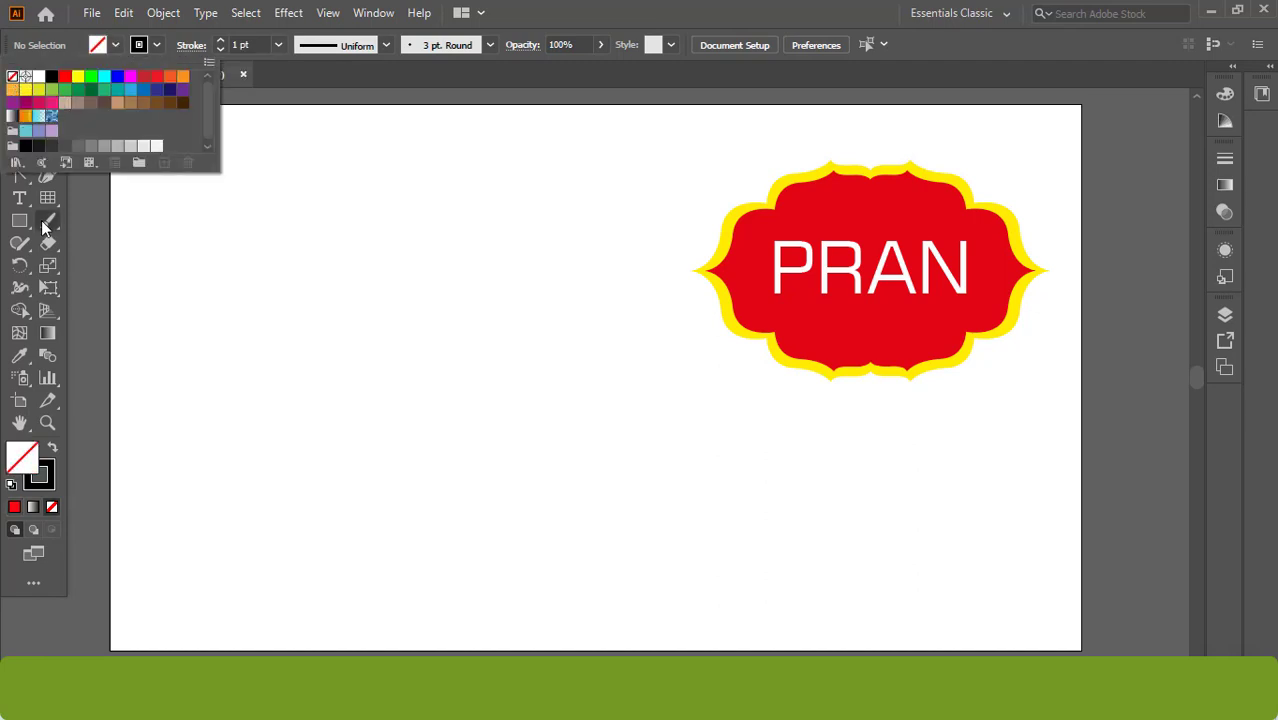
left_click(88, 209)
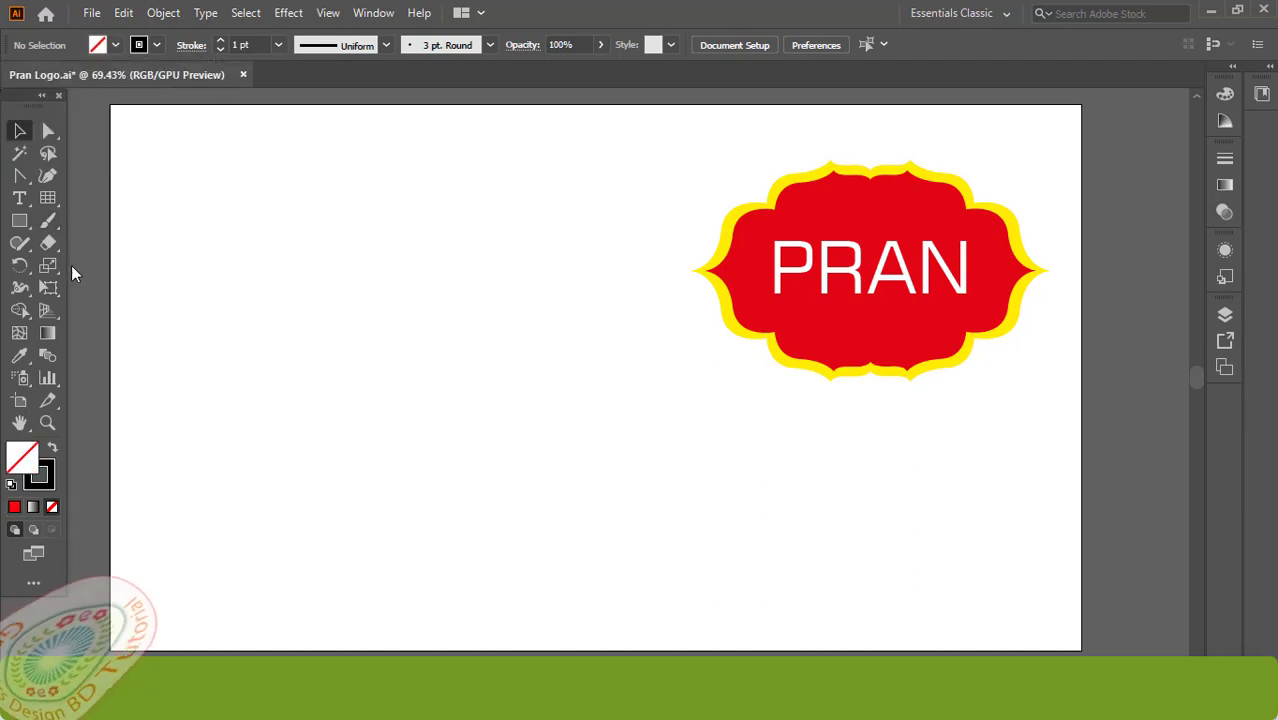
left_click_drag(53, 205, 106, 263)
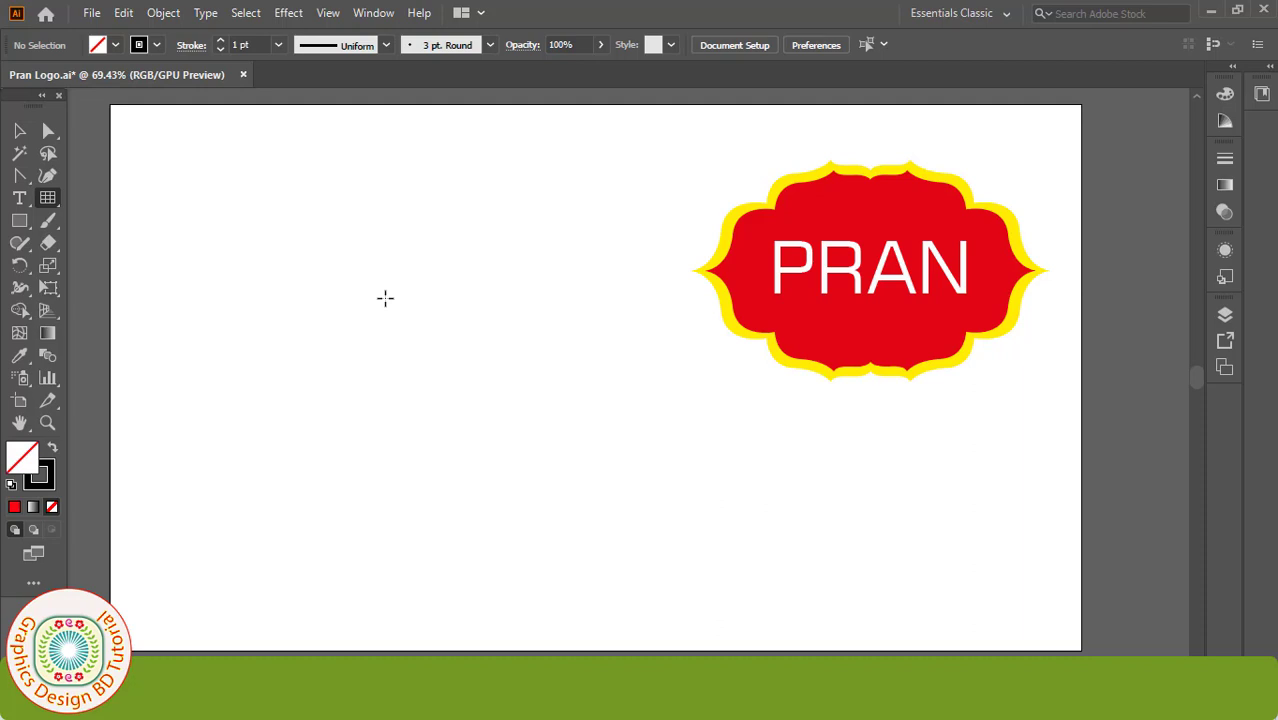
left_click(385, 298)
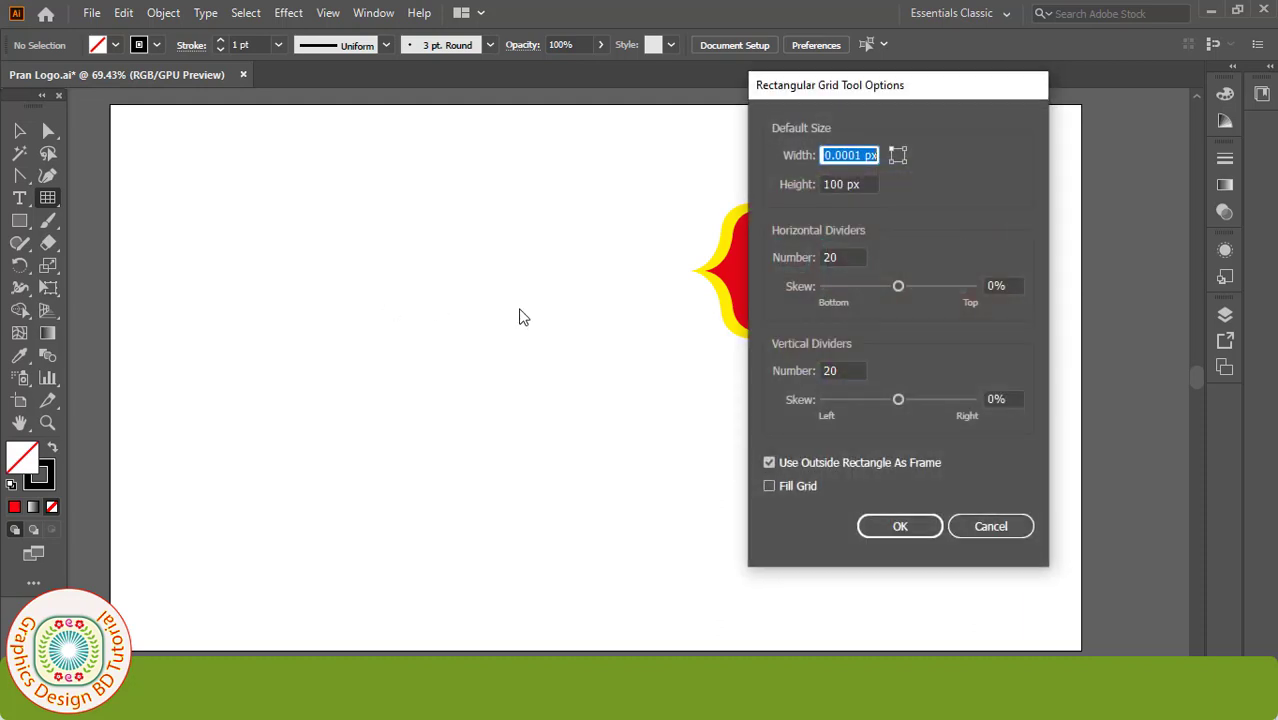
Step: Create a rectangular grid with 20 horizontal and 20 vertical dividers
left_click(848, 259)
double_click(848, 259)
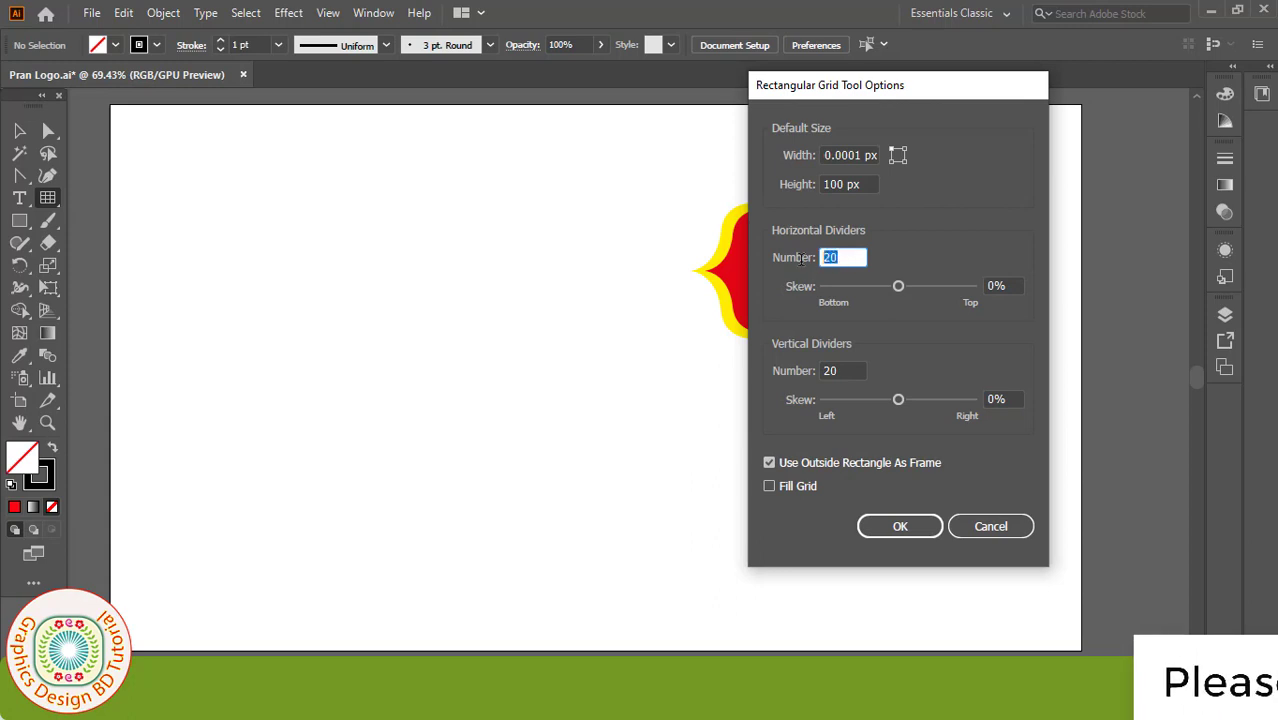
double_click(848, 370)
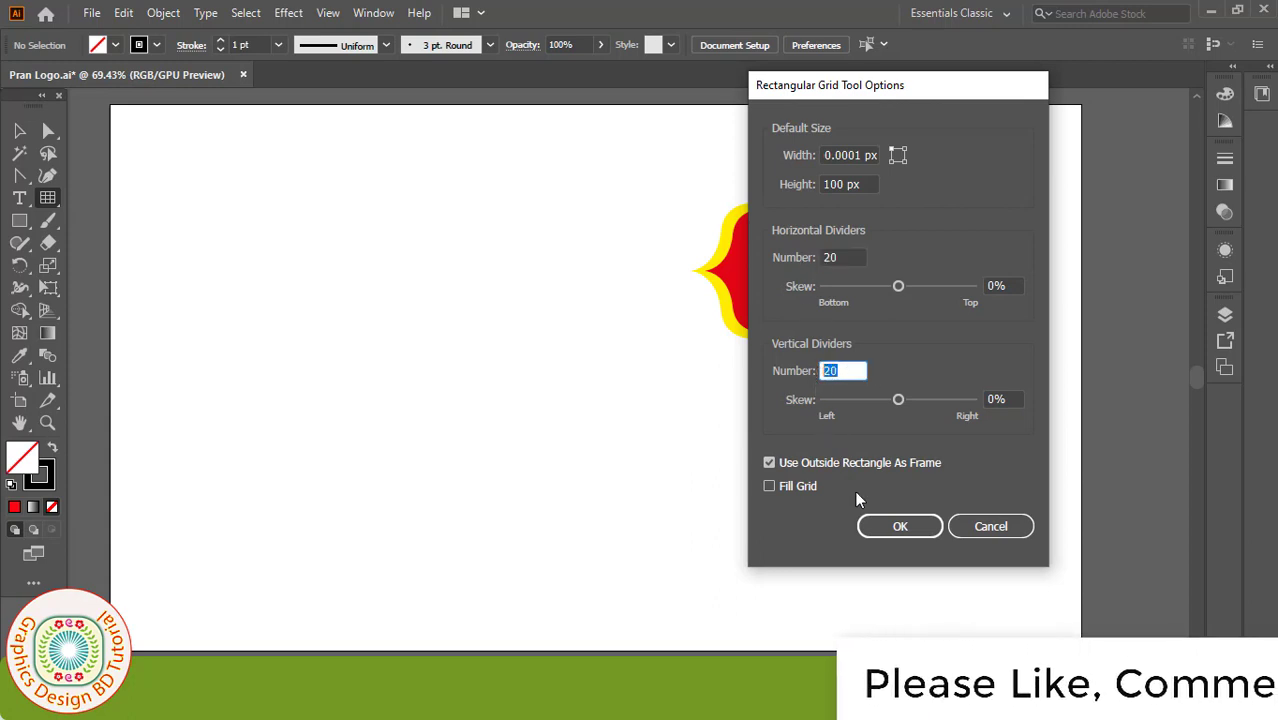
left_click(897, 526)
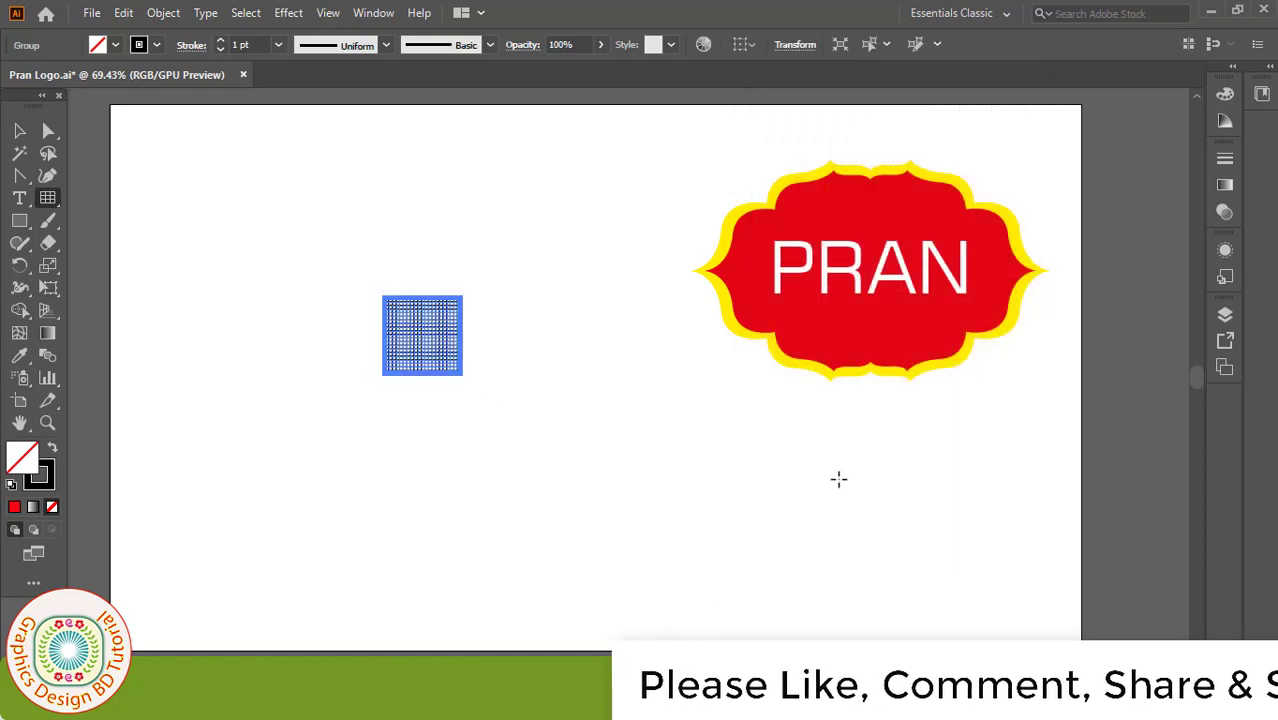
Step: Enlarge the grid across the left of the page and lock it with Object > Lock > Selection
key("v")
left_click_drag(463, 375, 778, 546)
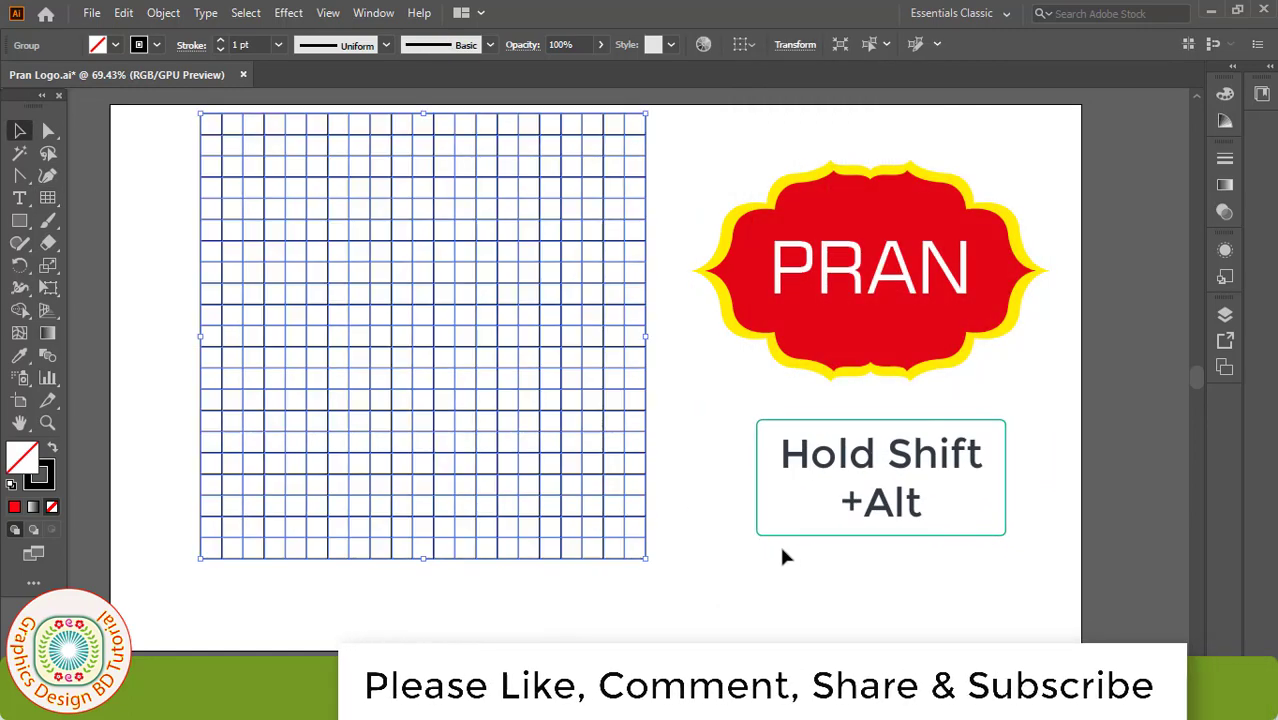
left_click_drag(646, 558, 676, 617)
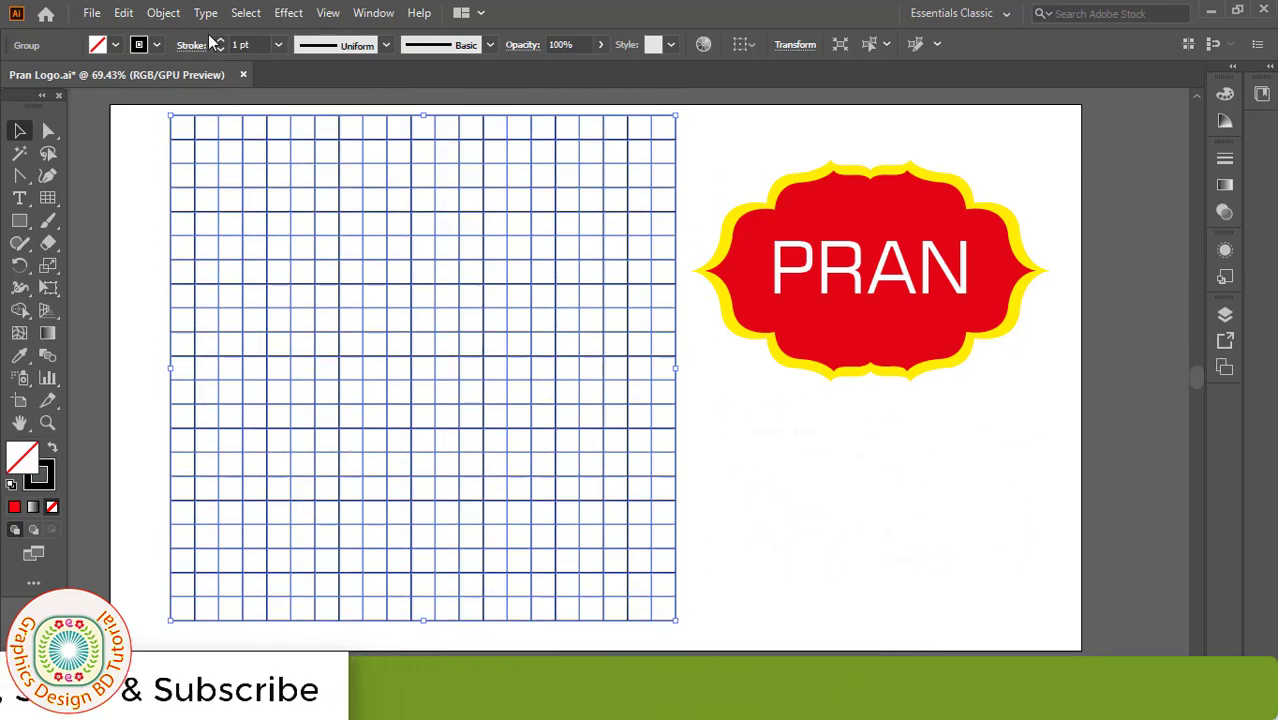
left_click(163, 13)
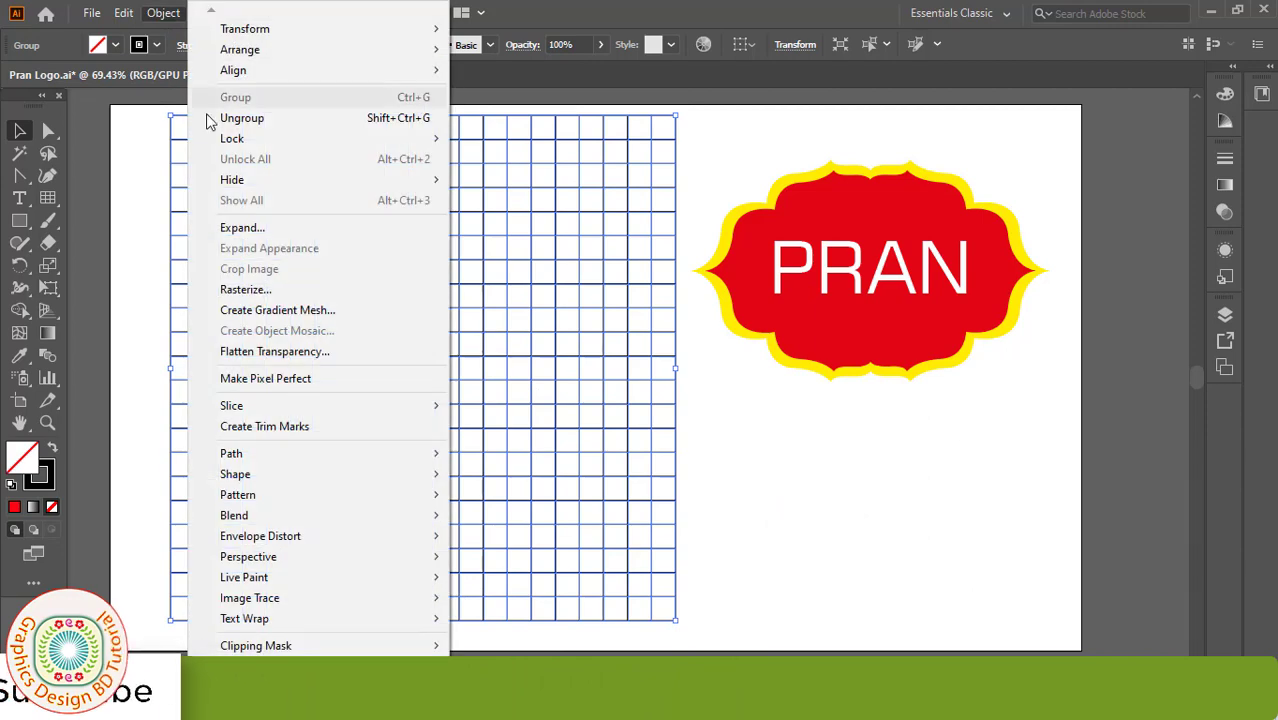
mouse_move(427, 143)
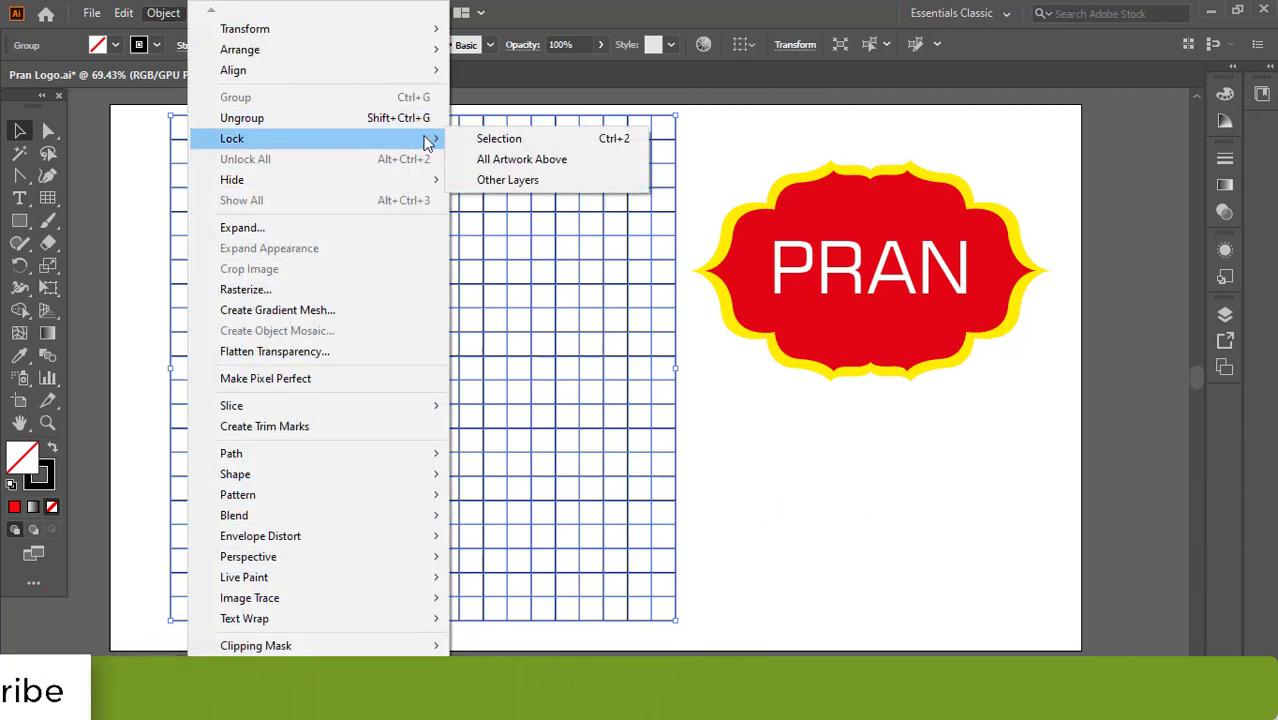
left_click(495, 139)
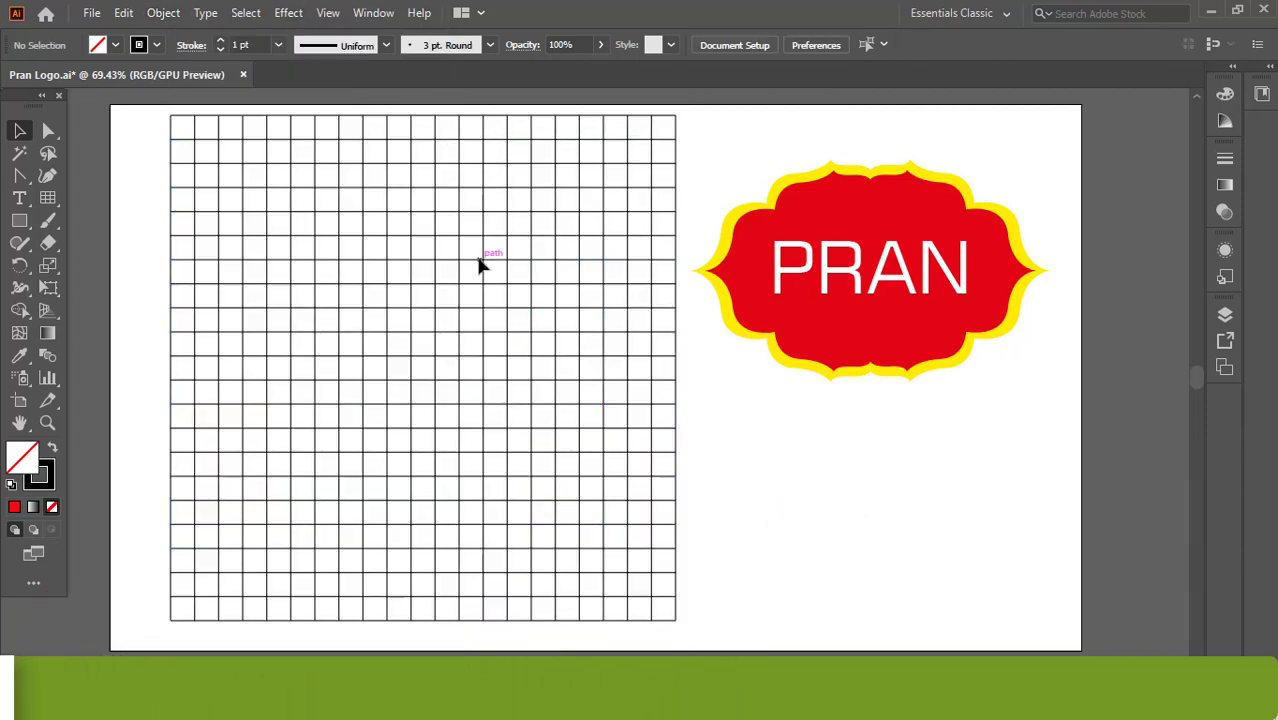
Step: Set the stroke colour to red, choose the Pen tool, and zoom to 100% on the grid
left_click(158, 44)
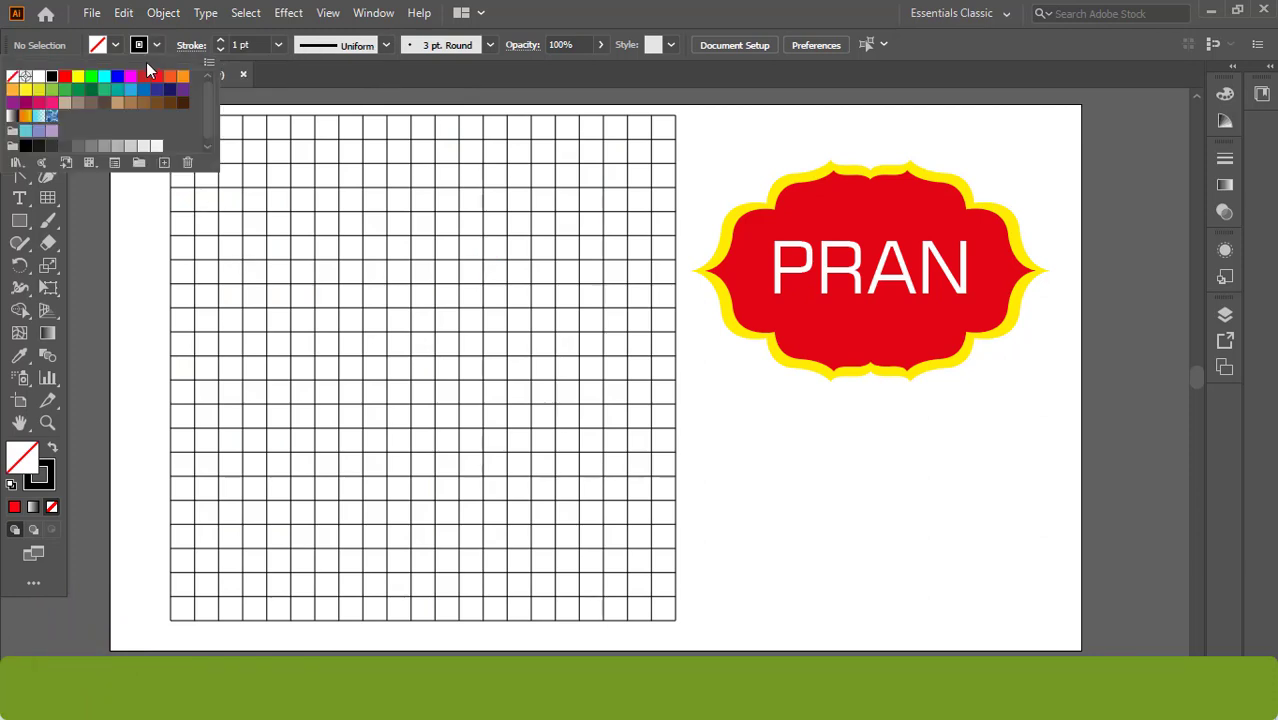
left_click(65, 77)
left_click(129, 216)
left_click(24, 178)
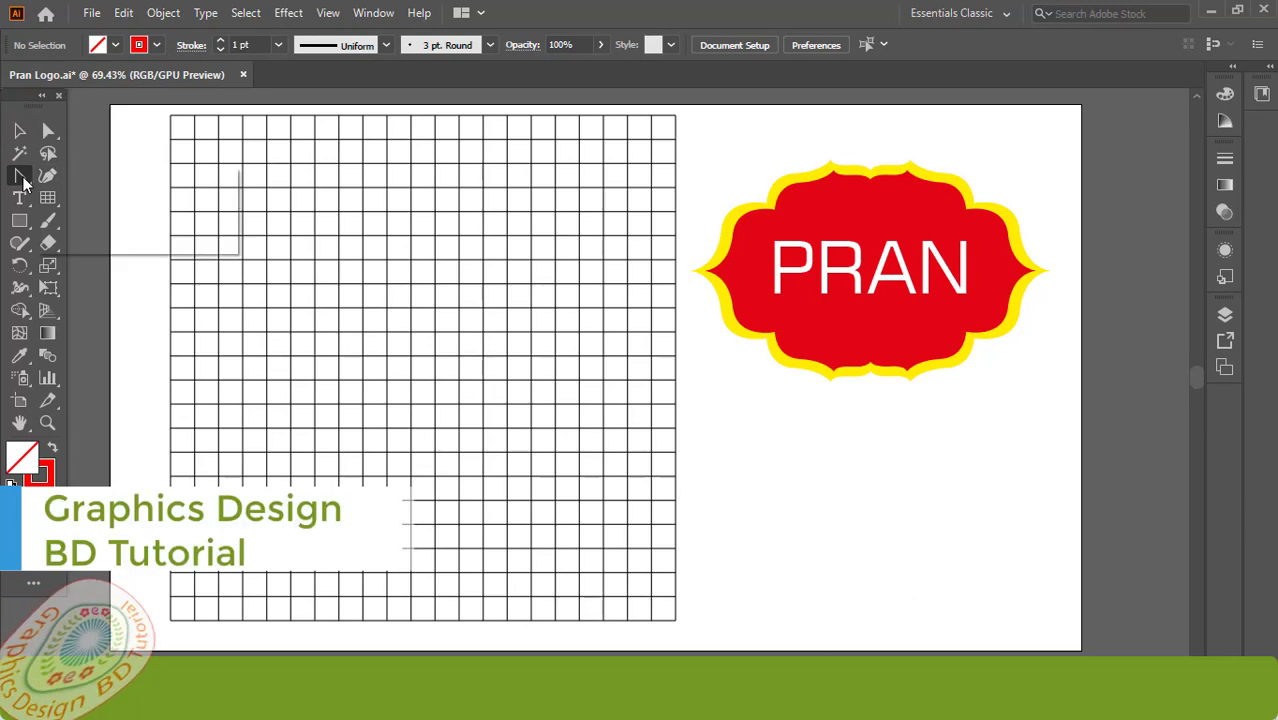
left_click(85, 177)
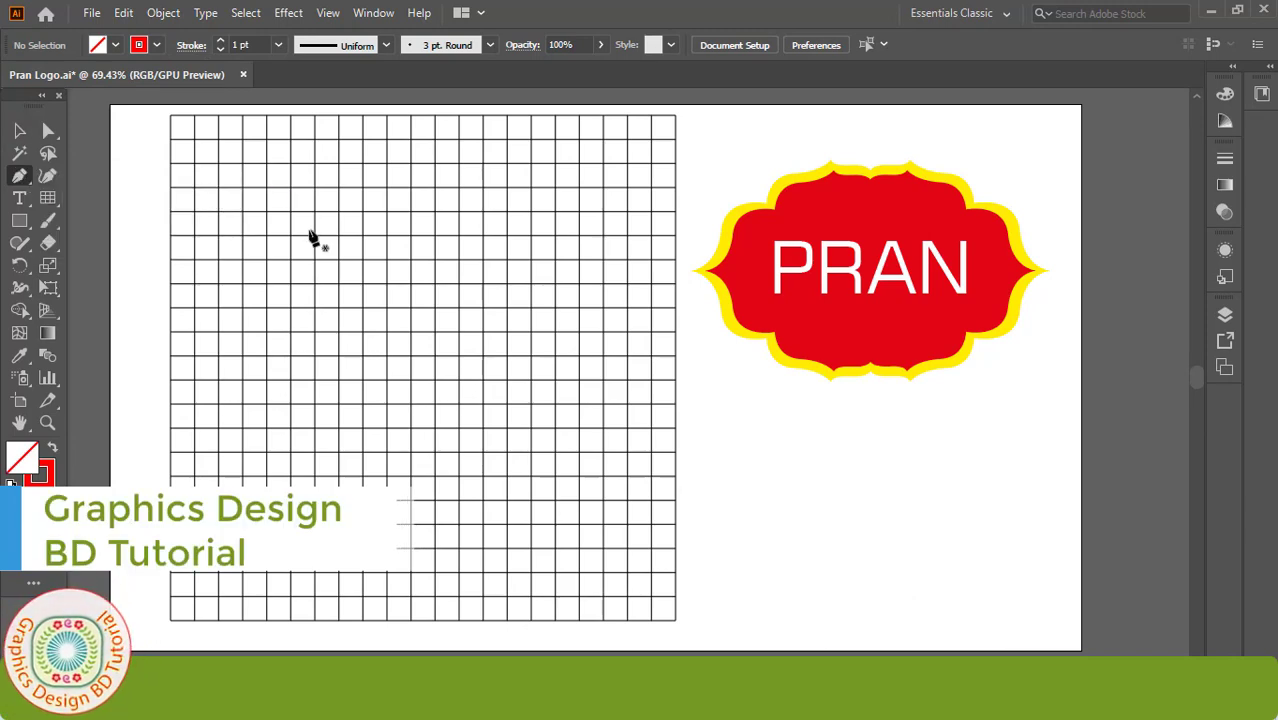
left_click(595, 236)
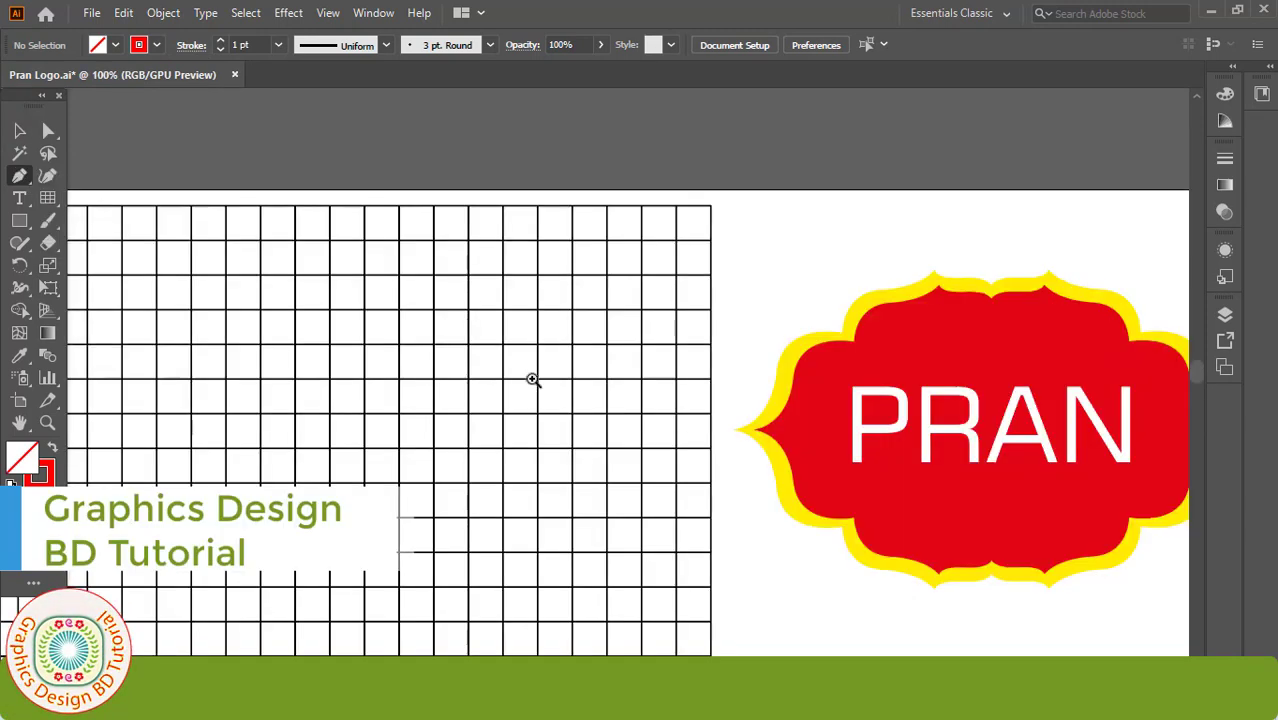
Step: Draw a straight-segment pen path along grid intersections for the badge edge
left_click(571, 310)
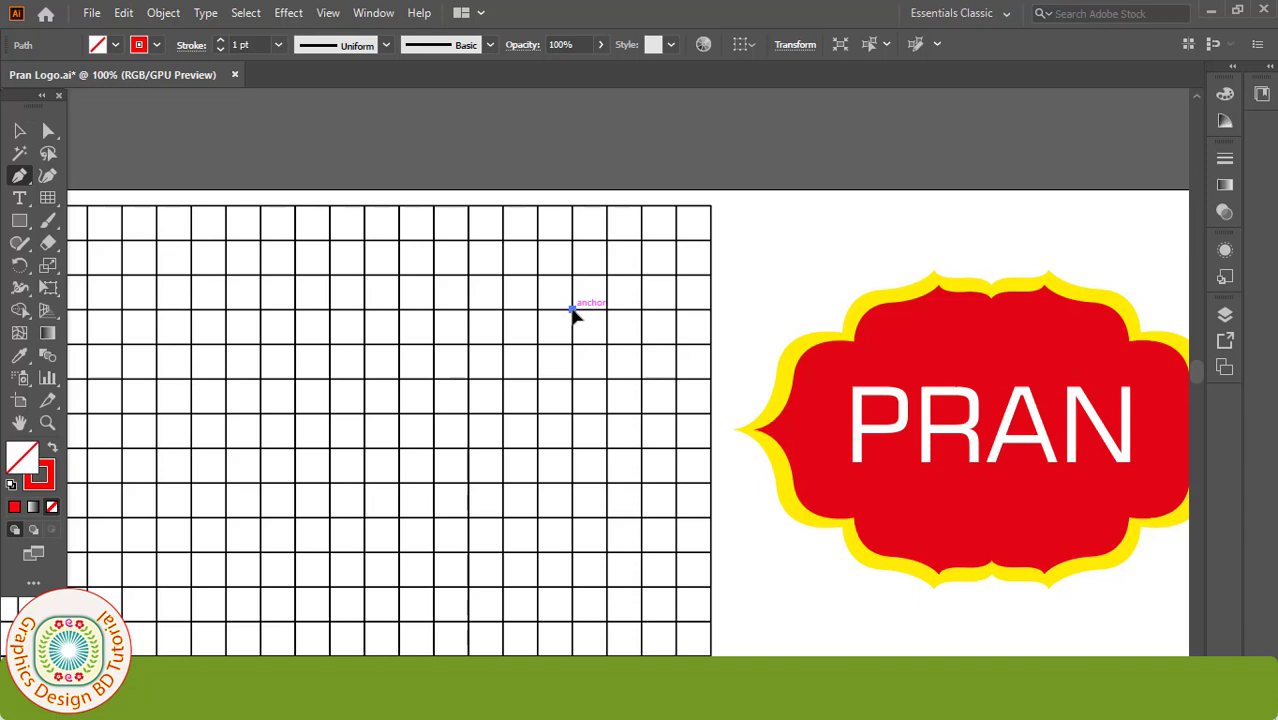
left_click(468, 274)
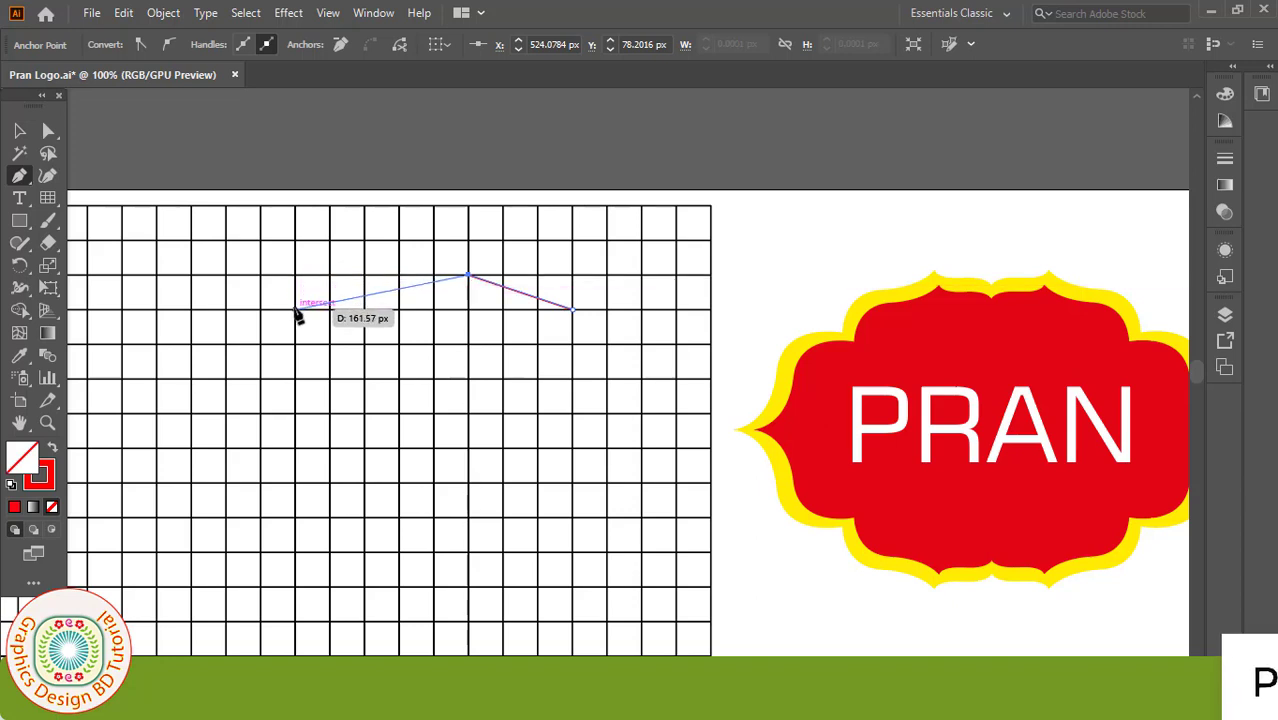
left_click(296, 411)
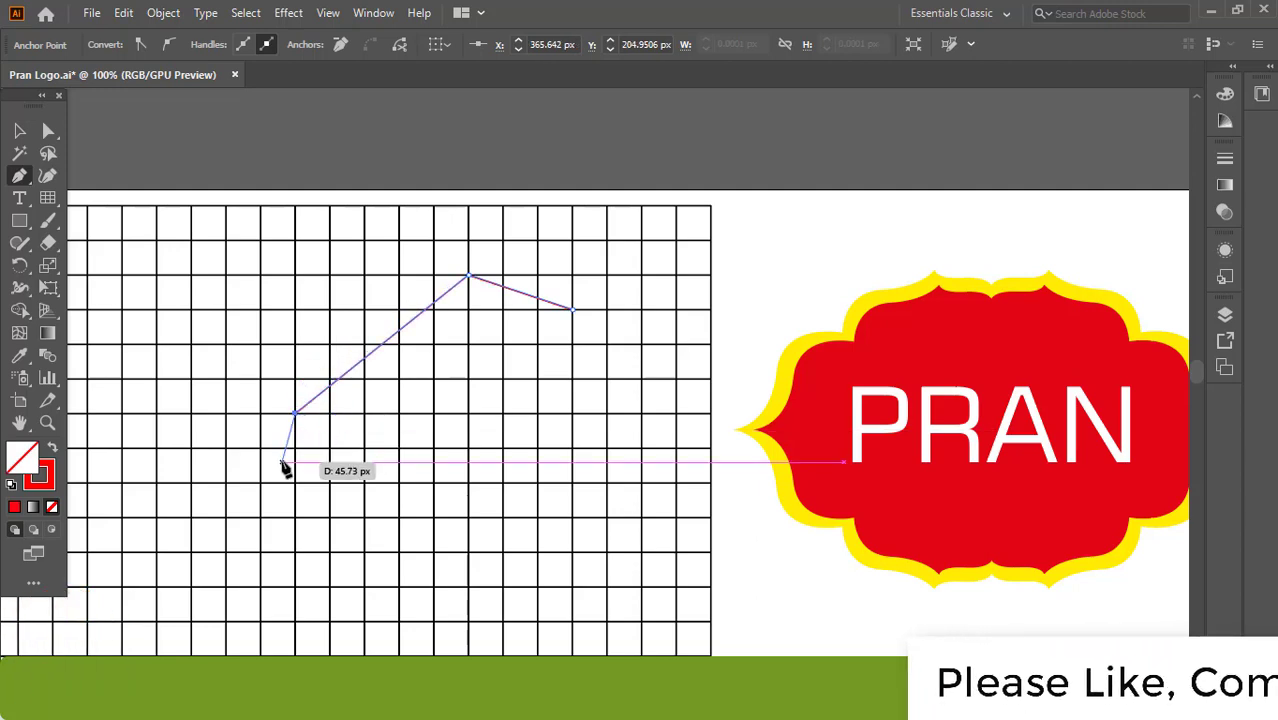
left_click_drag(283, 468, 471, 314)
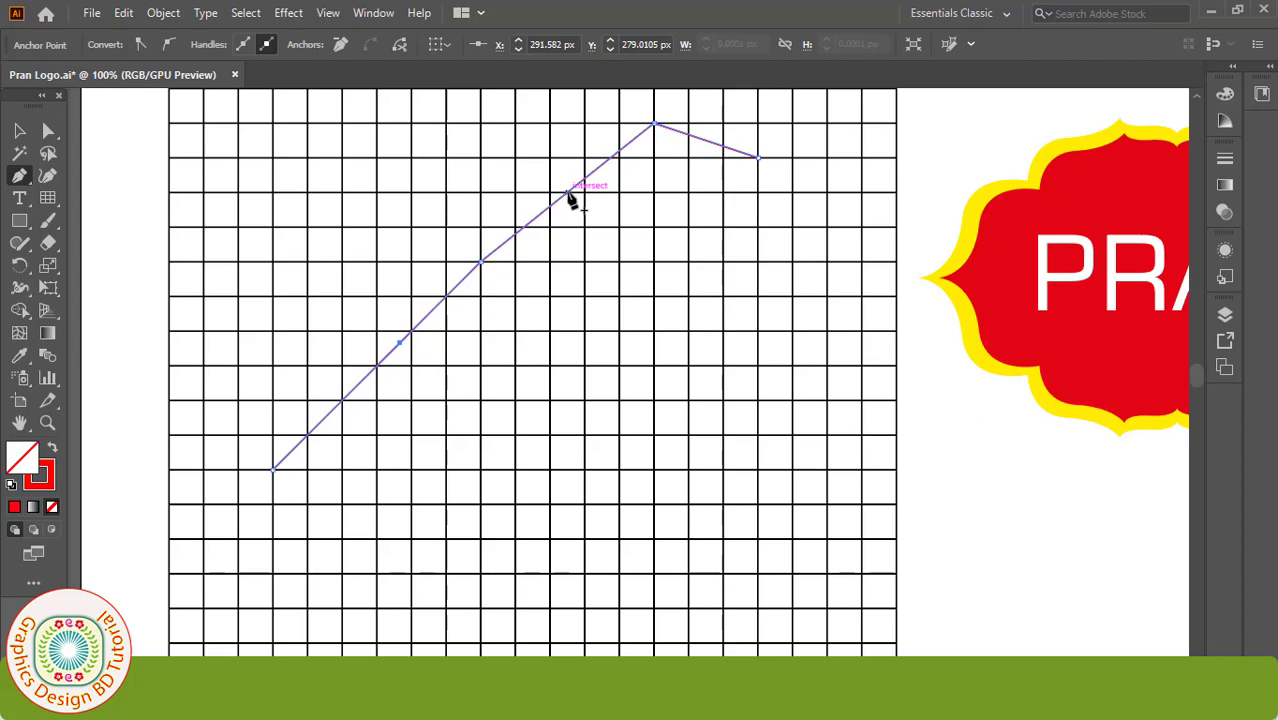
Step: Convert the path's anchors into smooth curves with the Anchor Point tool
left_click(764, 168)
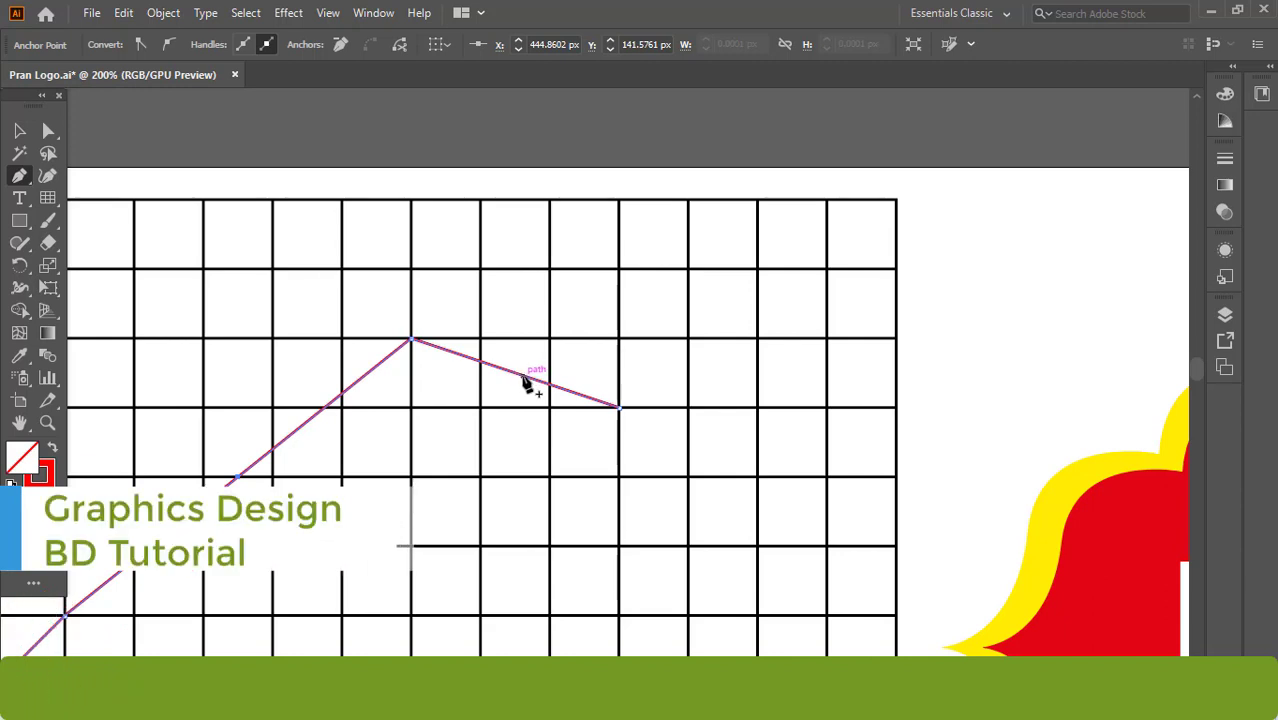
left_click(23, 178)
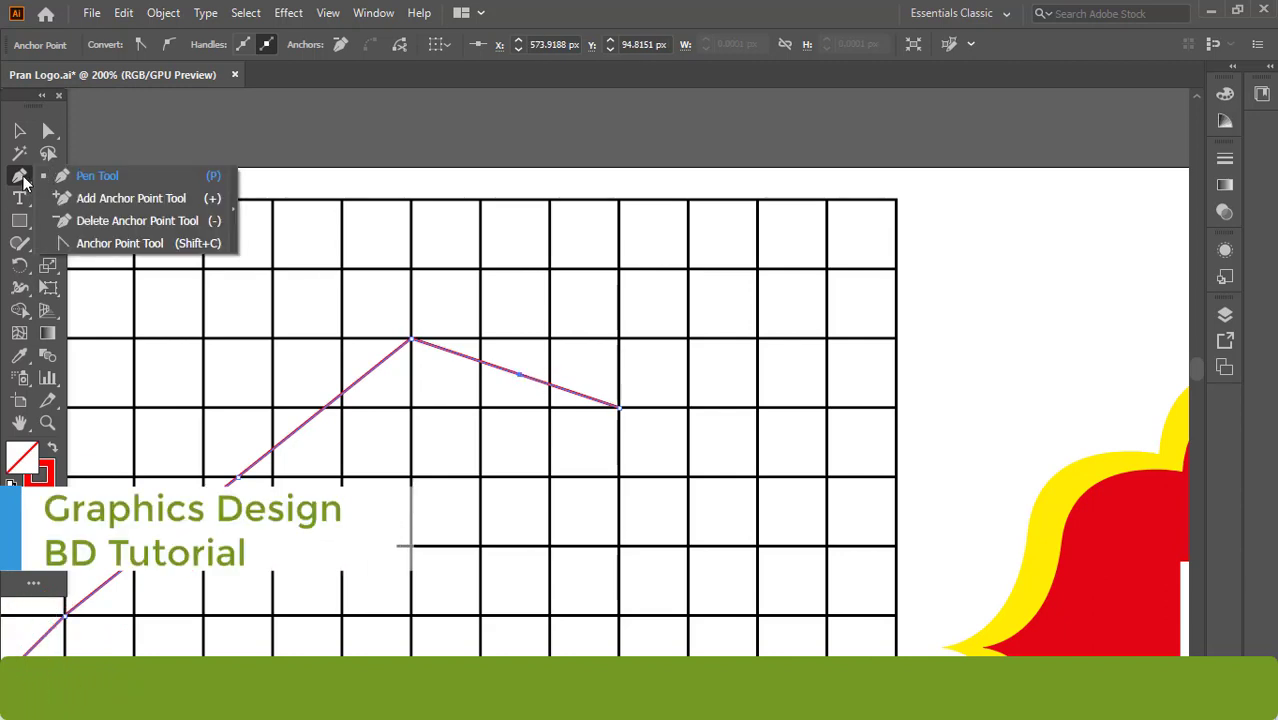
left_click(118, 245)
left_click_drag(519, 375, 449, 384)
left_click_drag(412, 501, 646, 333)
left_click_drag(474, 310, 317, 337)
left_click_drag(397, 392, 575, 340)
left_click_drag(493, 434, 629, 328)
left_click_drag(489, 527, 540, 418)
left_click_drag(504, 342, 437, 551)
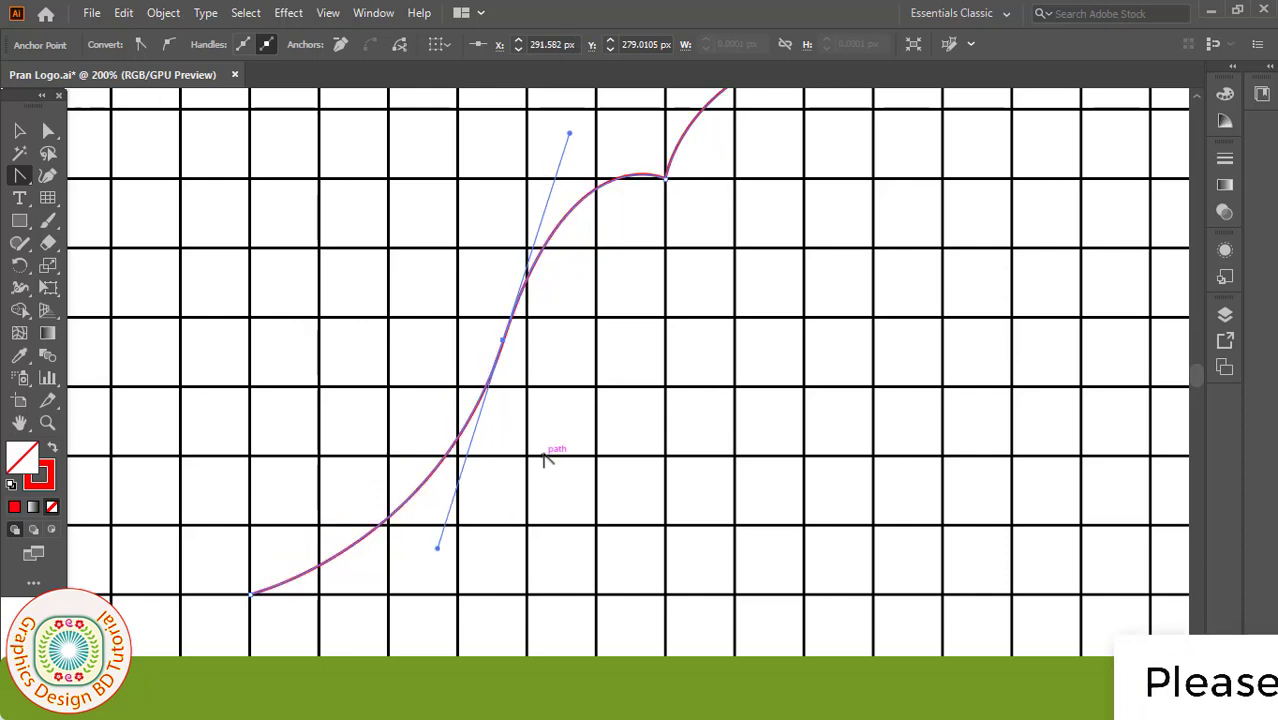
key("ctrl+1")
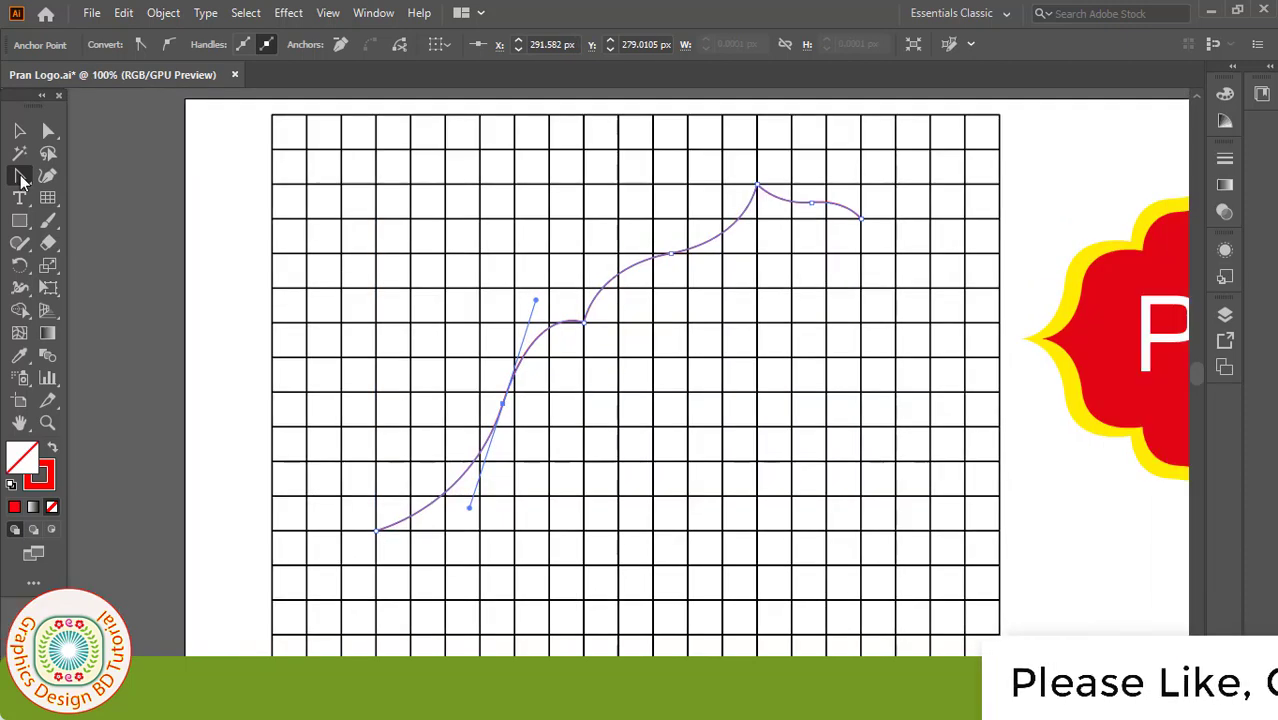
Step: Refine the curve's anchors and handles with Direct Selection, flattening near the peak
left_click(19, 175)
left_click(47, 131)
left_click_drag(47, 131, 131, 129)
left_click_drag(504, 405, 481, 398)
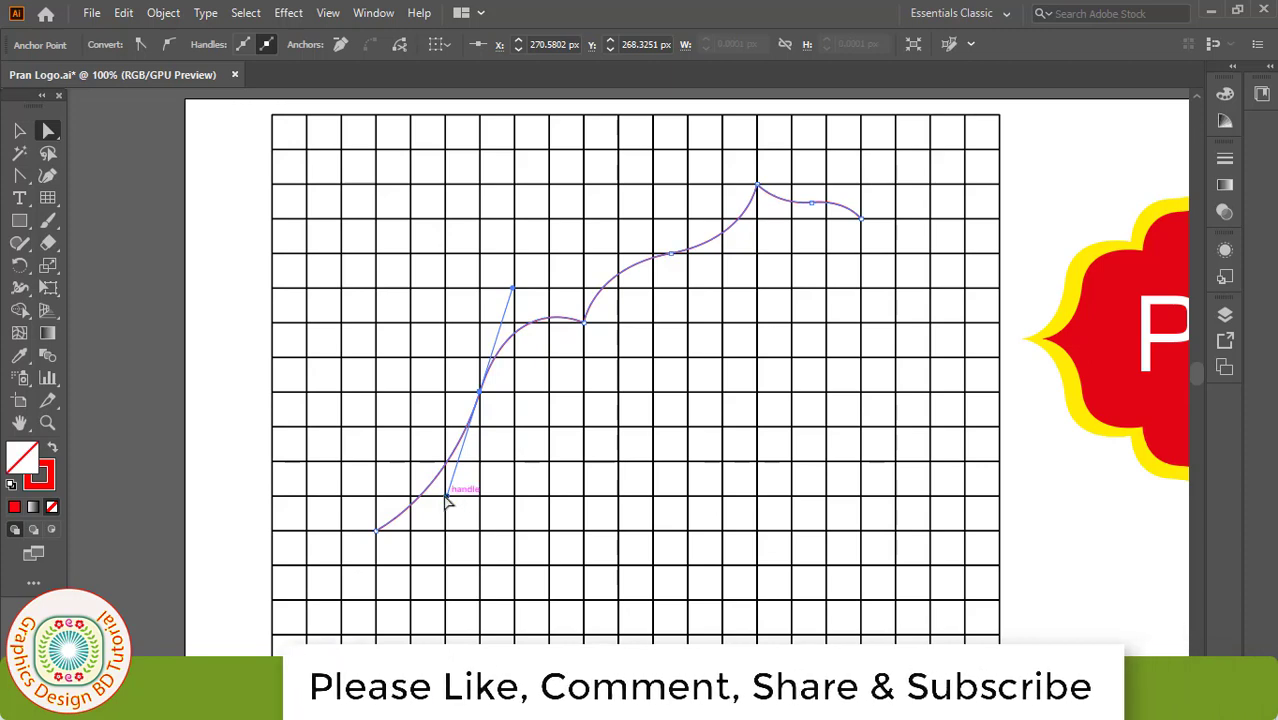
left_click_drag(445, 507, 452, 532)
mouse_move(673, 258)
left_mouse_down()
mouse_move(685, 251)
mouse_move(676, 242)
left_mouse_up()
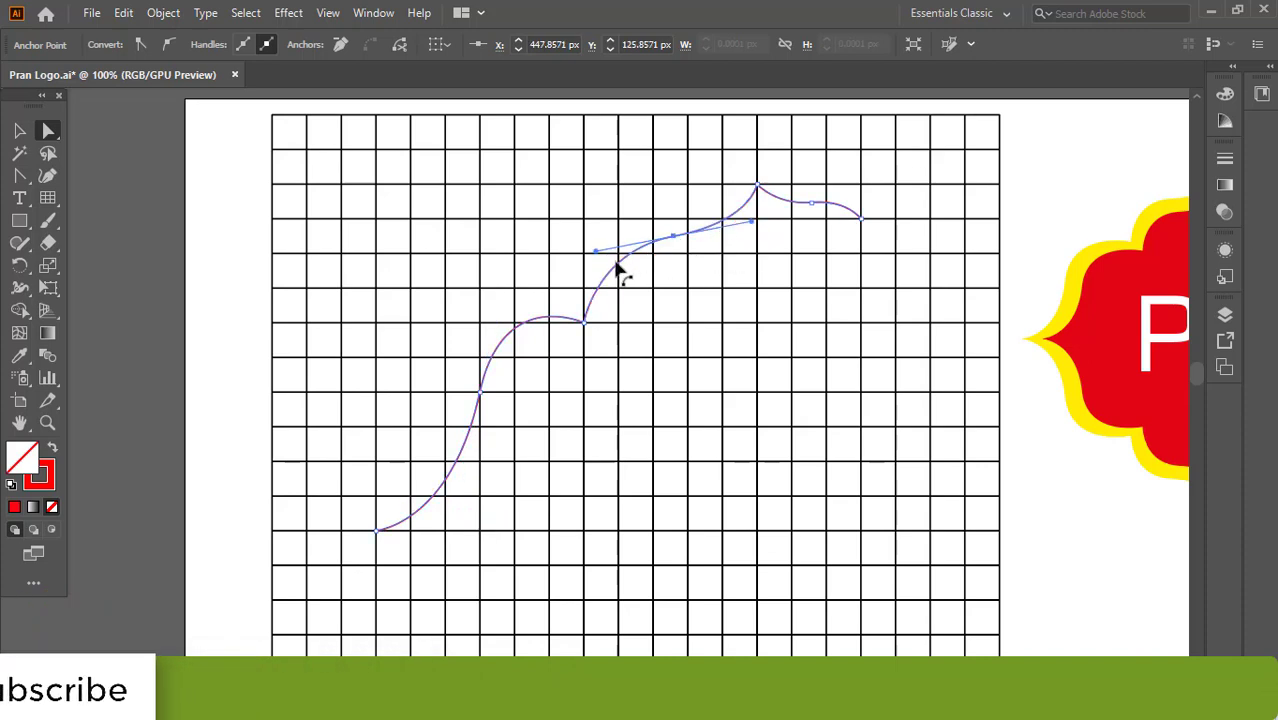
left_click(751, 263, "ctrl")
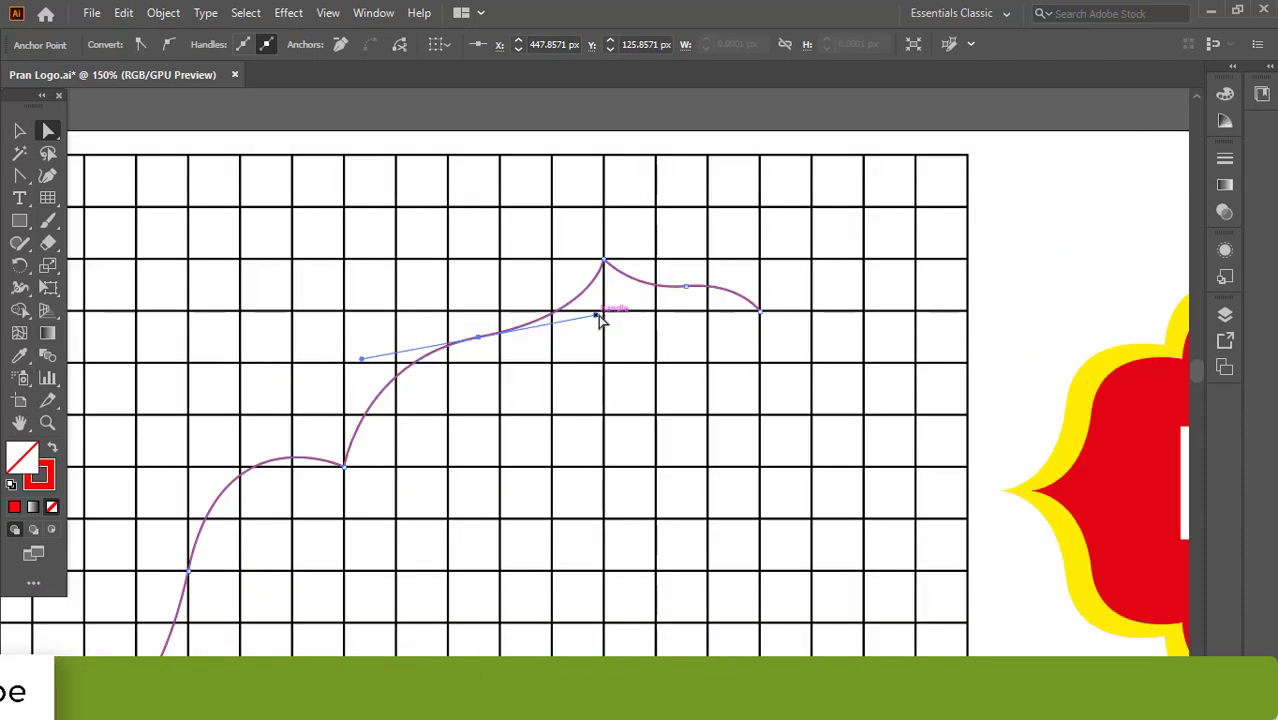
mouse_move(597, 317)
left_mouse_down()
mouse_move(566, 316)
mouse_move(588, 305)
left_mouse_up()
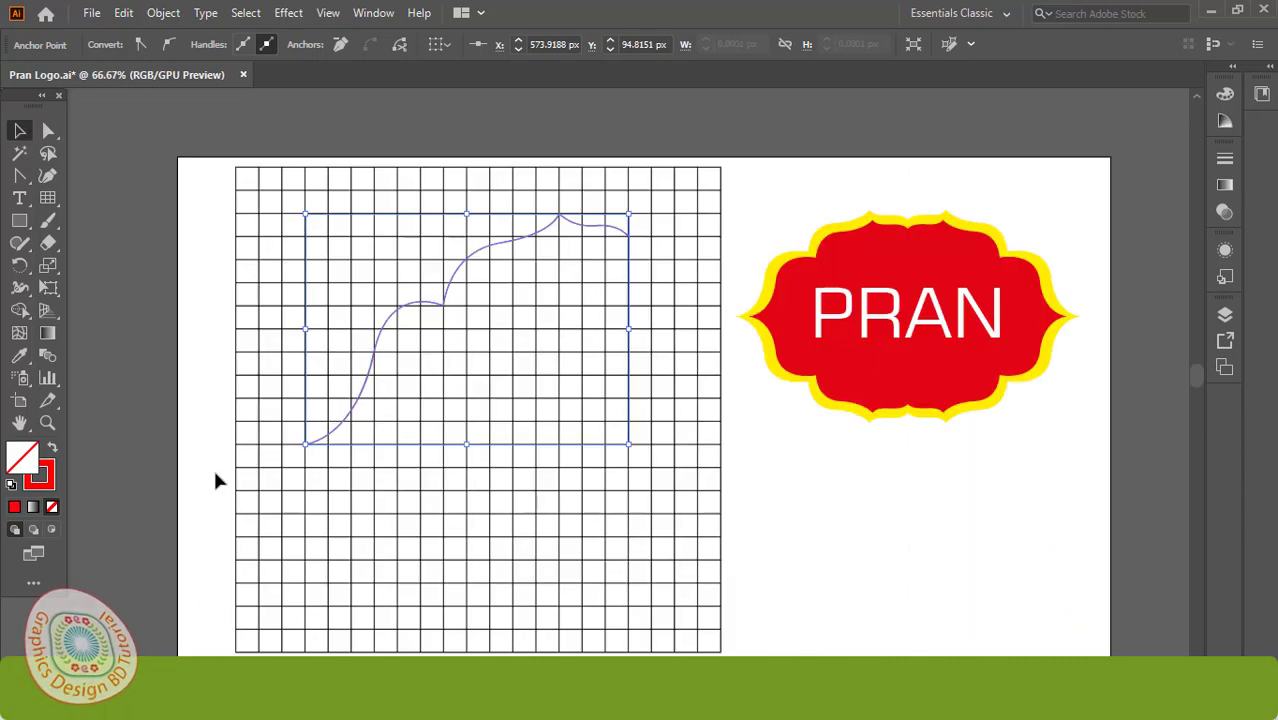
Step: Unlock all objects and delete the background grid
left_click(212, 467)
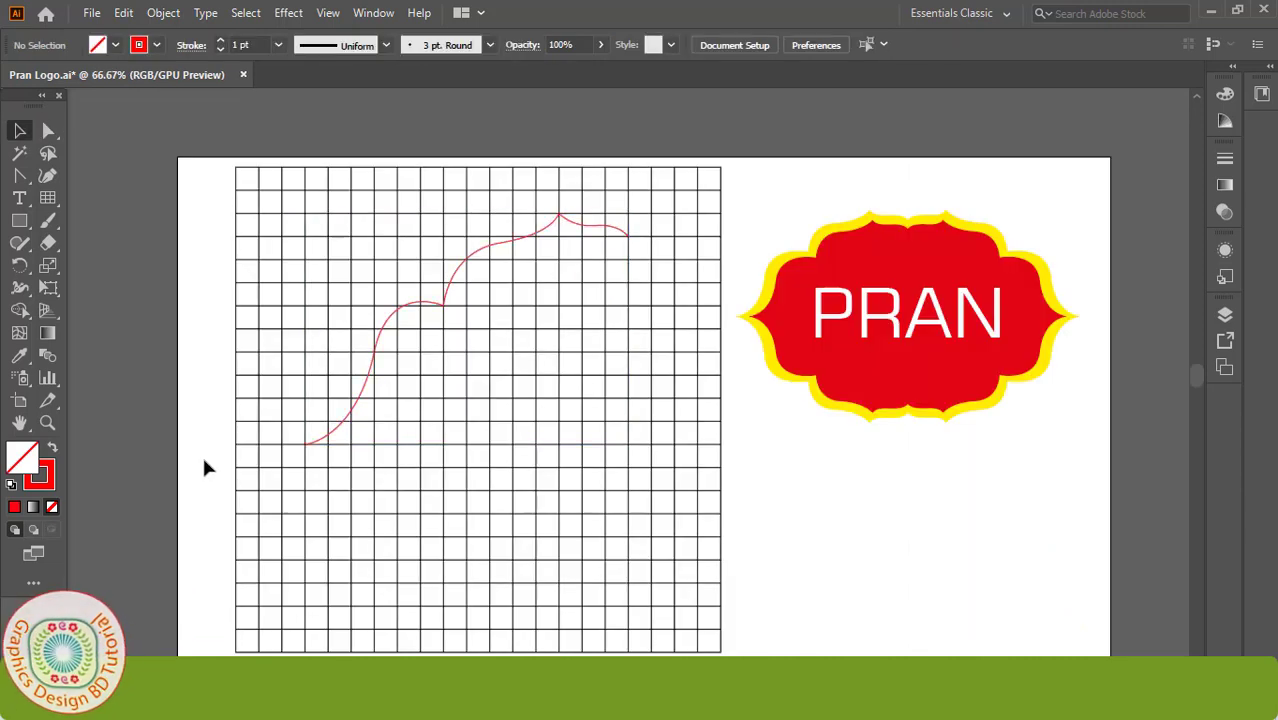
left_click_drag(203, 460, 274, 571)
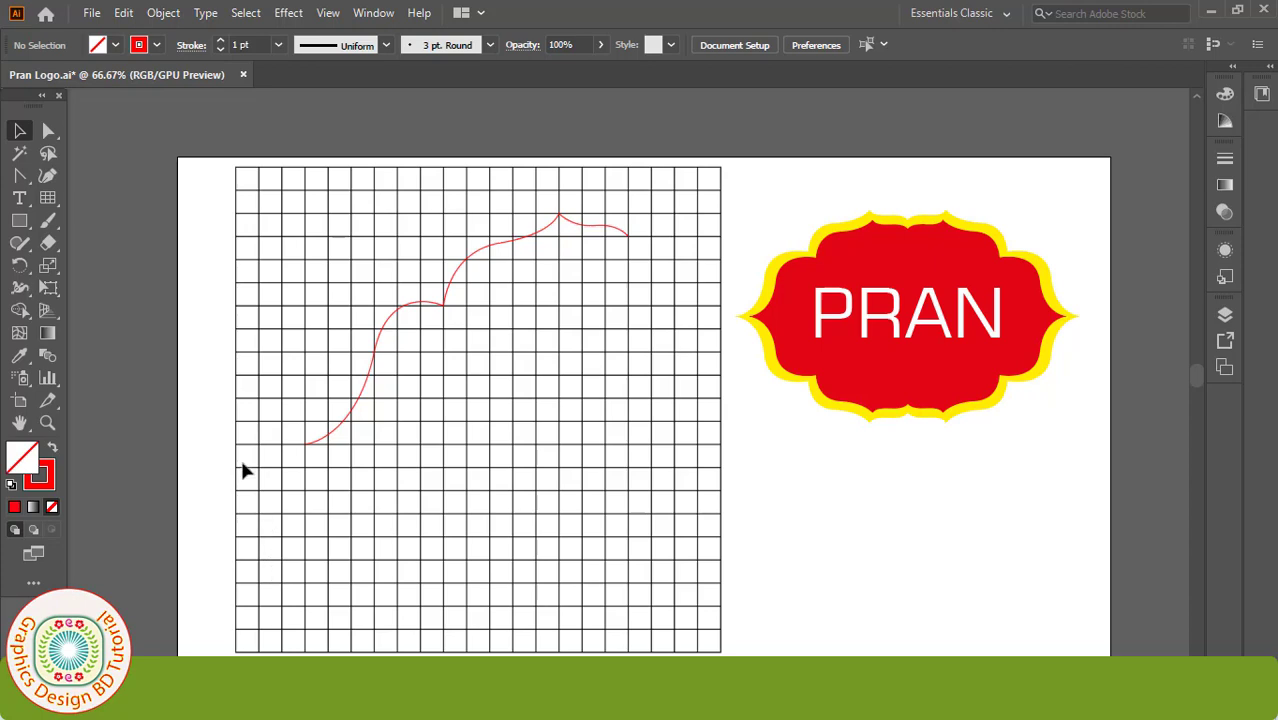
left_click(161, 13)
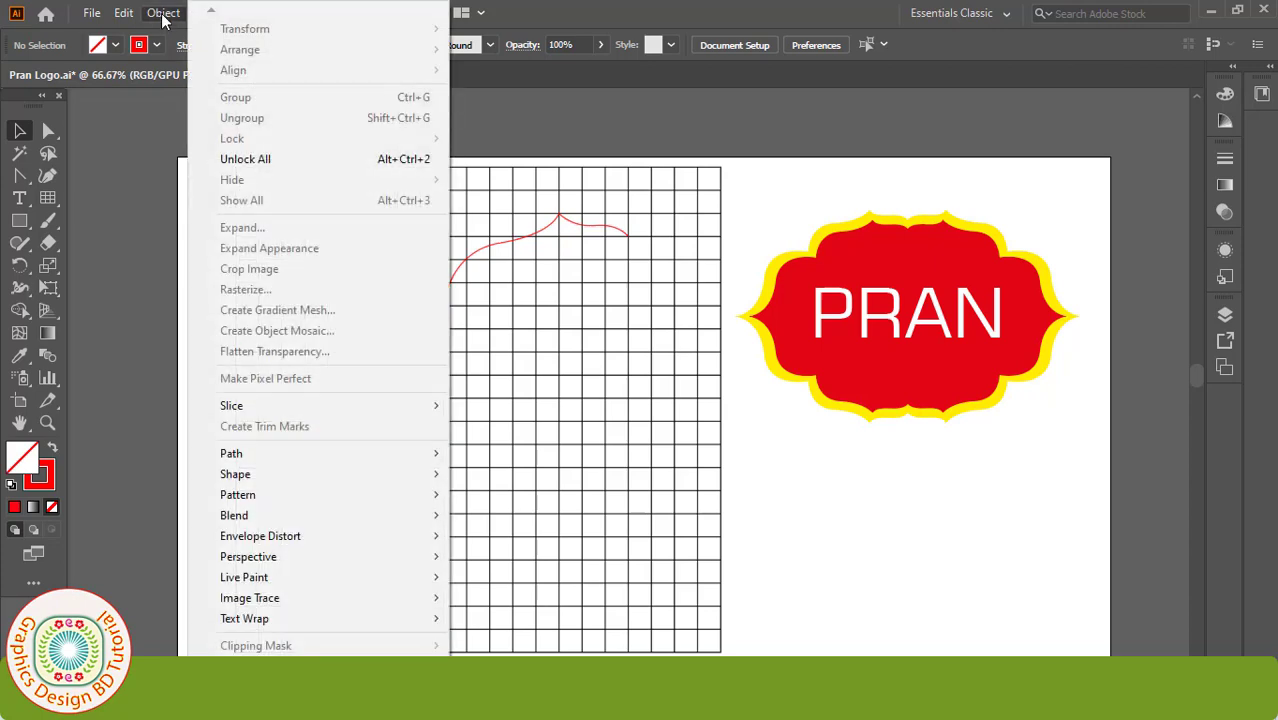
left_click(255, 160)
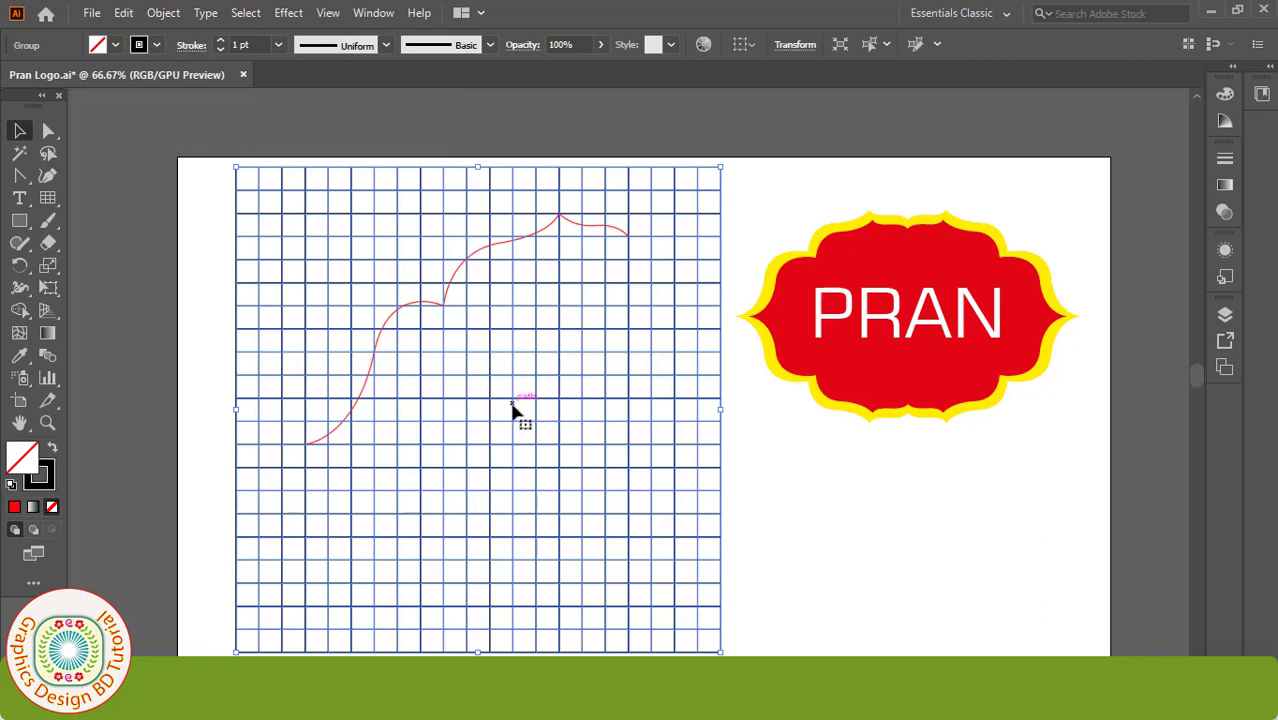
key("Delete")
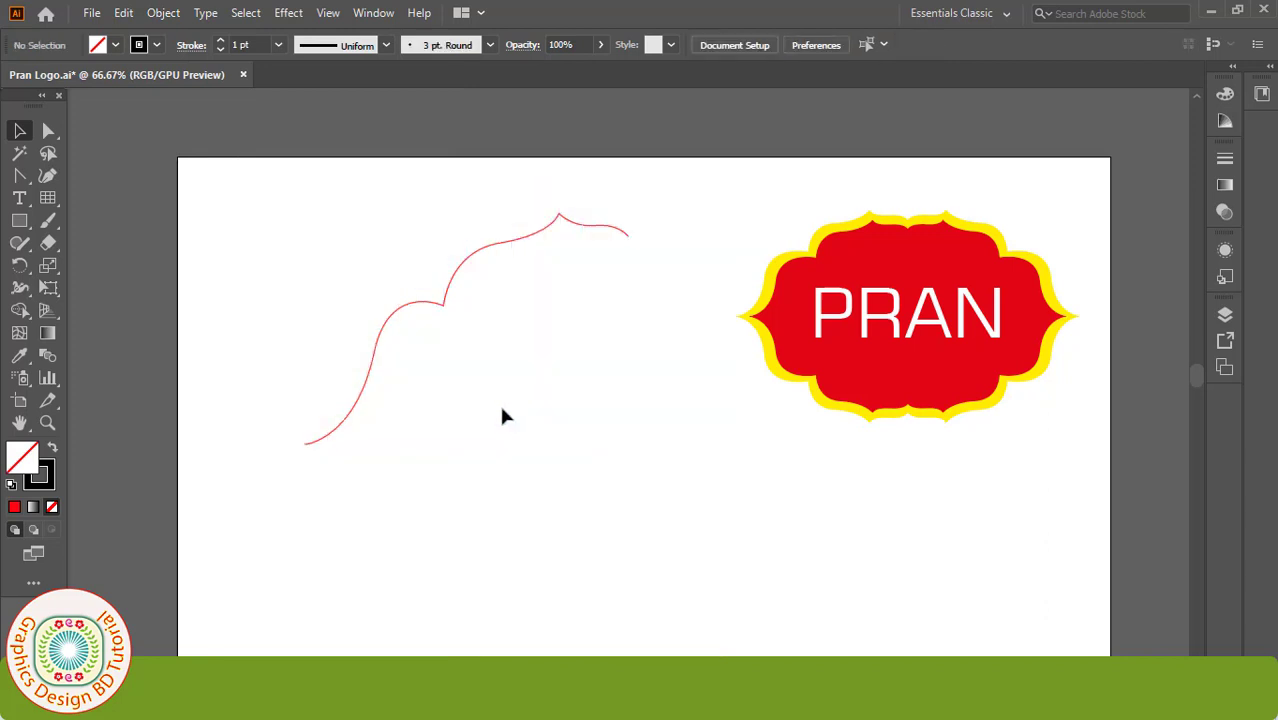
Step: Shrink the red wavy curve and move it further left
left_click_drag(479, 260, 373, 280)
left_click_drag(523, 234, 501, 253)
mouse_move(422, 267)
left_mouse_down()
mouse_move(356, 288)
mouse_move(400, 272)
left_mouse_up()
Step: Move the PRAN reference badge slightly right and up
left_click(838, 385)
left_click_drag(837, 380, 892, 370)
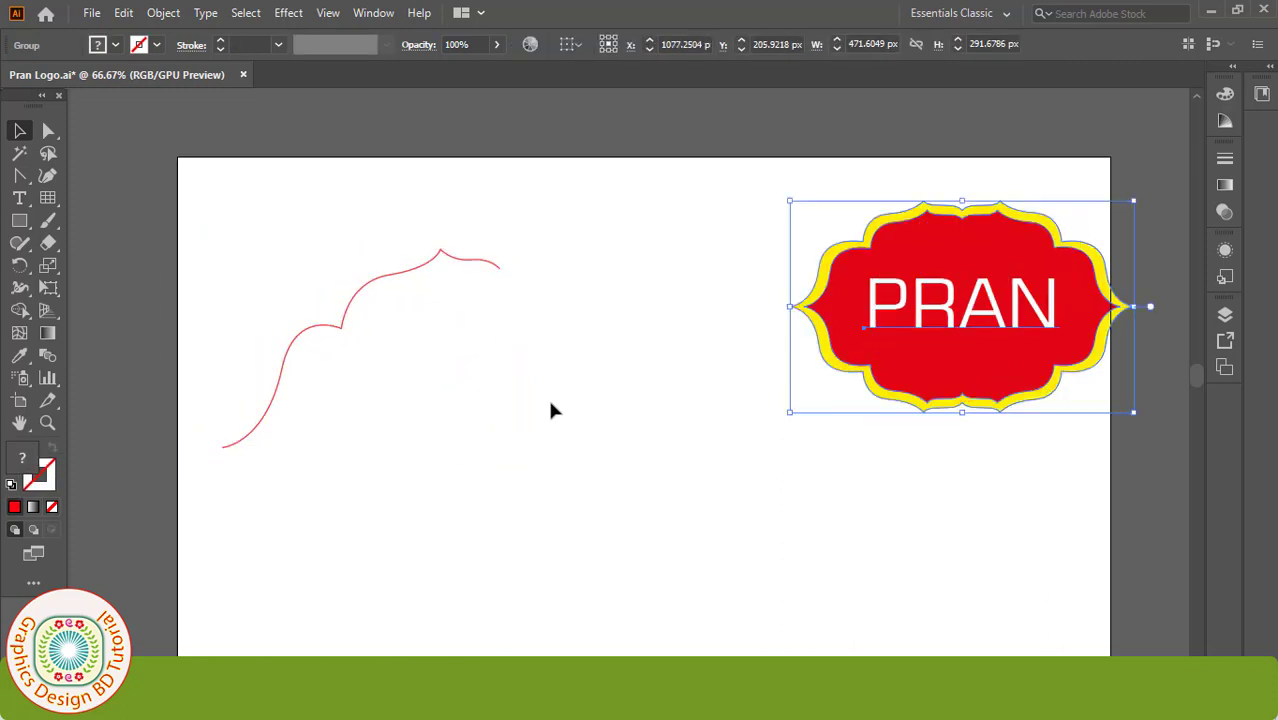
left_click(440, 386)
Step: Reflect a copy of the red curve and join it at the curve's end to form an arch
left_click(397, 274)
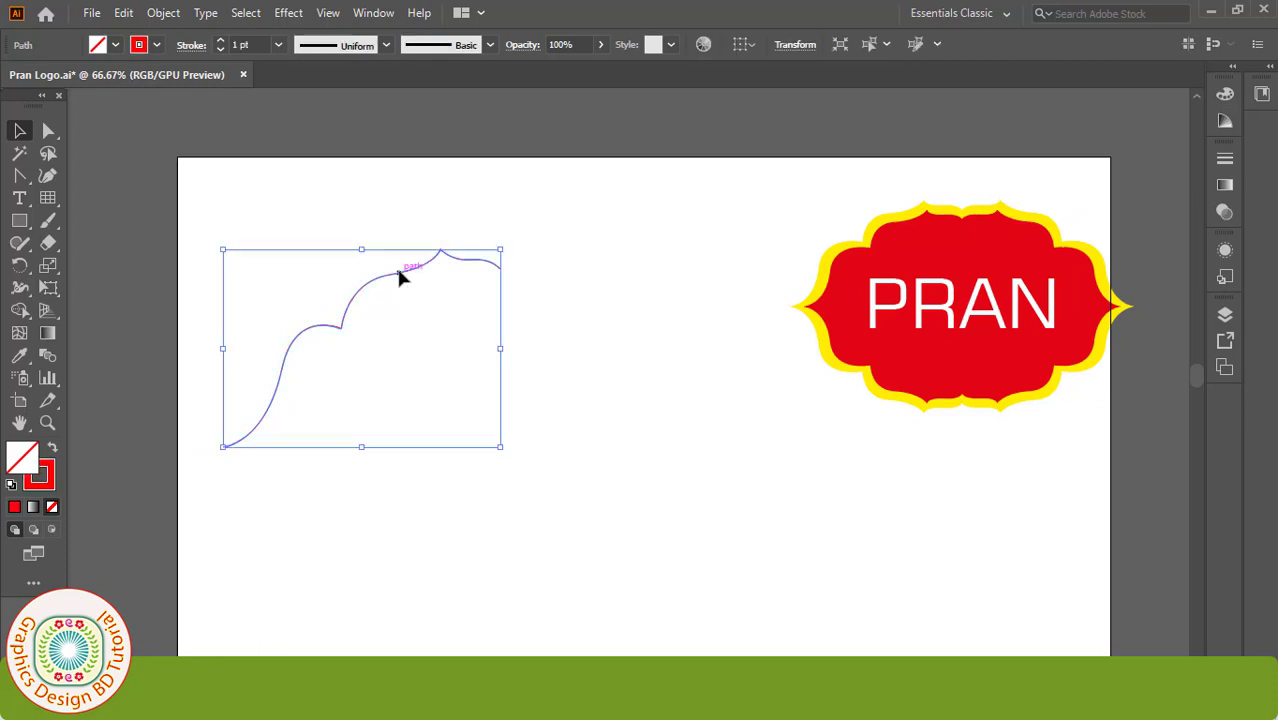
right_click(388, 280)
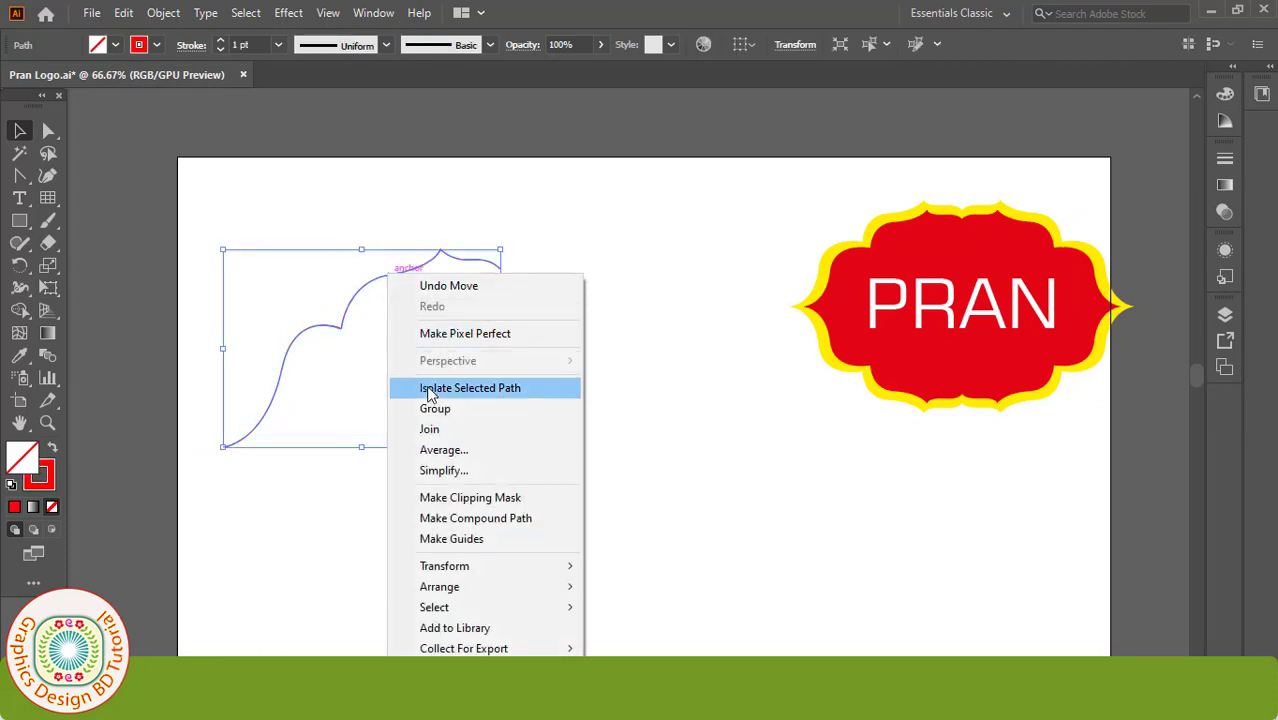
mouse_move(565, 573)
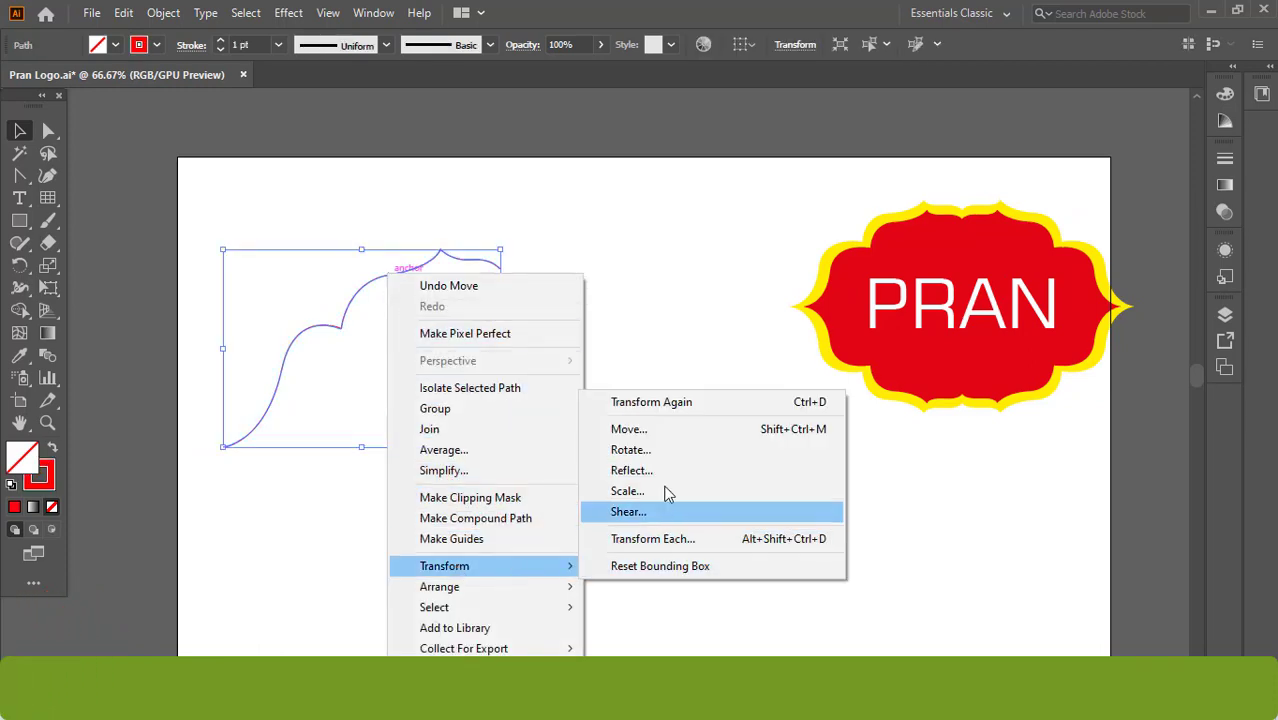
left_click(630, 470)
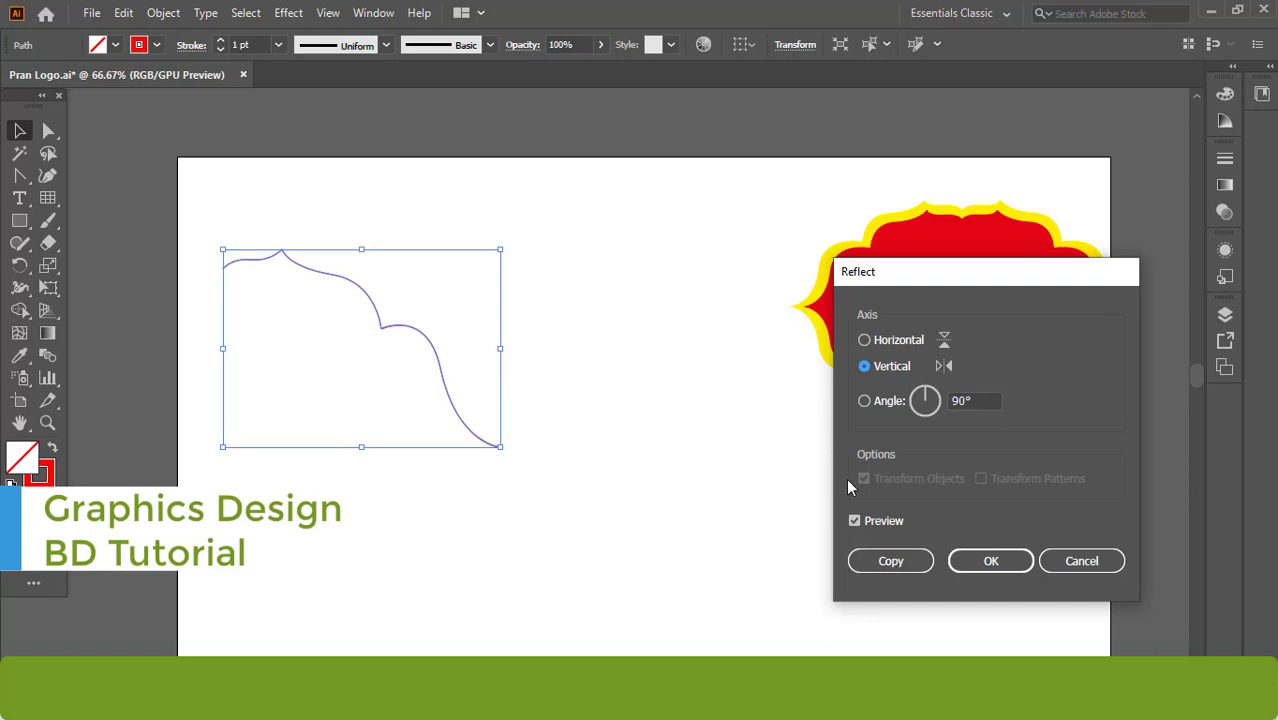
left_click(855, 522)
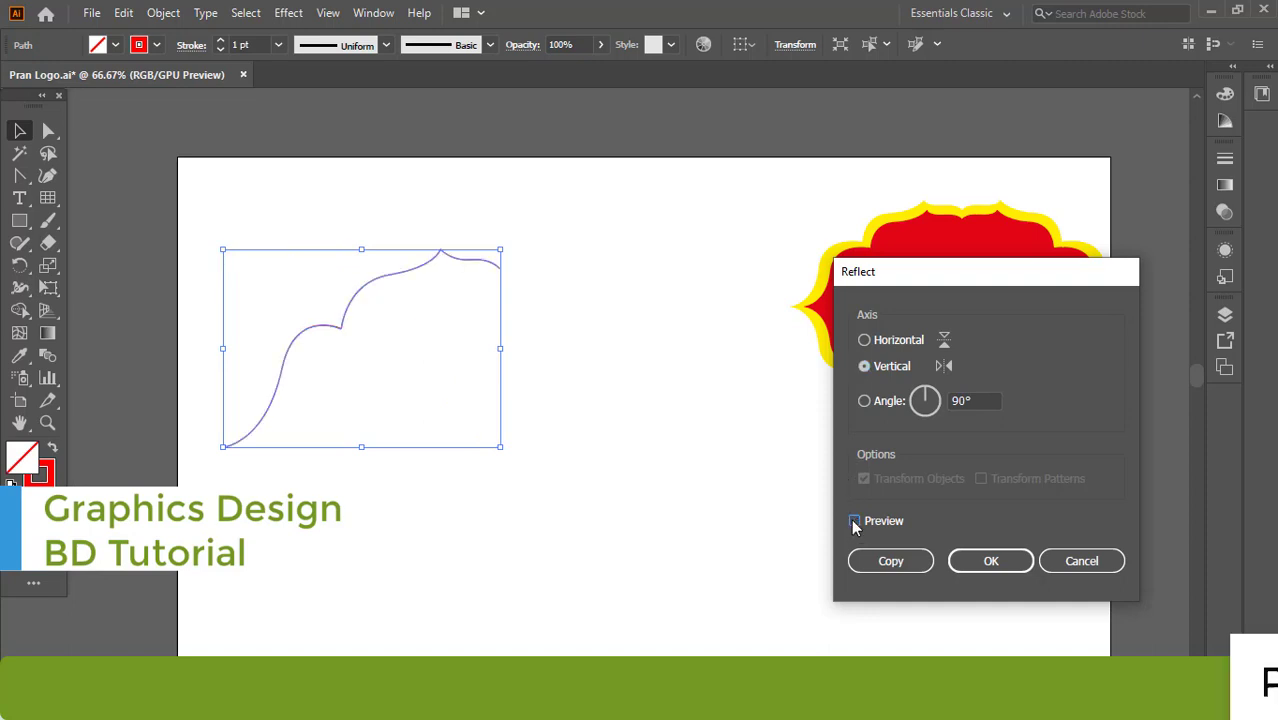
left_click(895, 562)
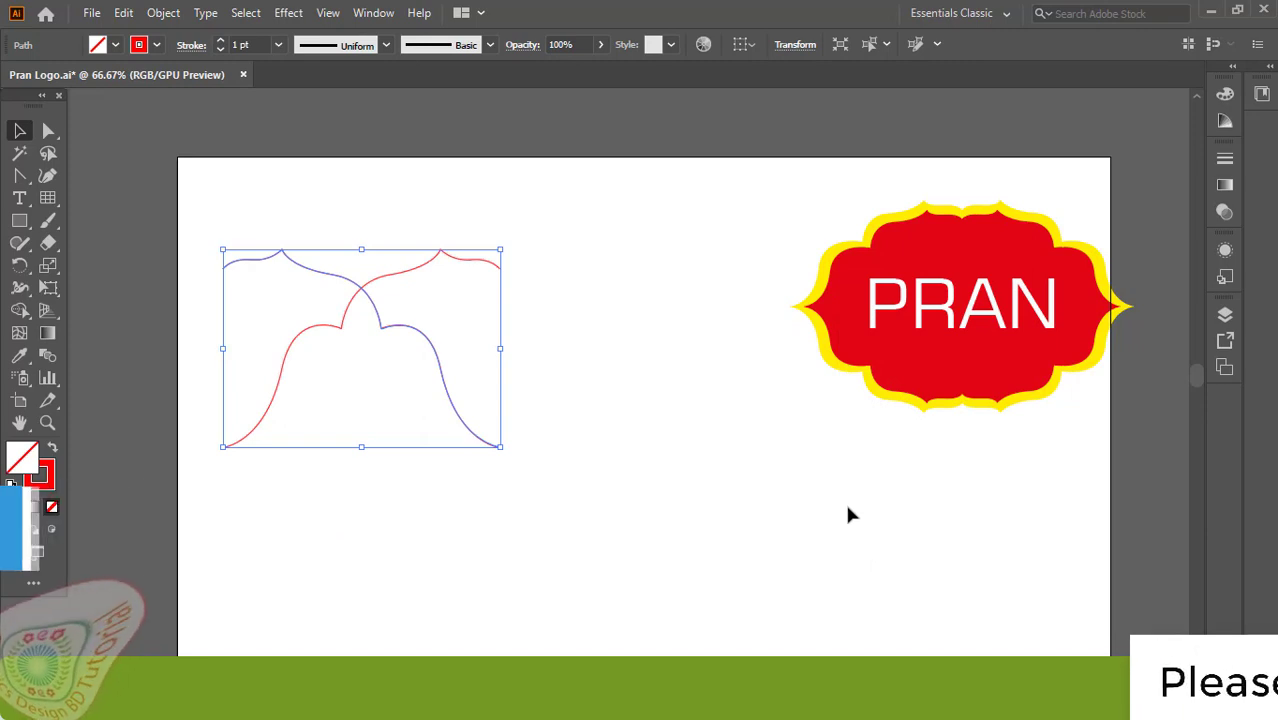
left_click_drag(251, 274, 519, 258)
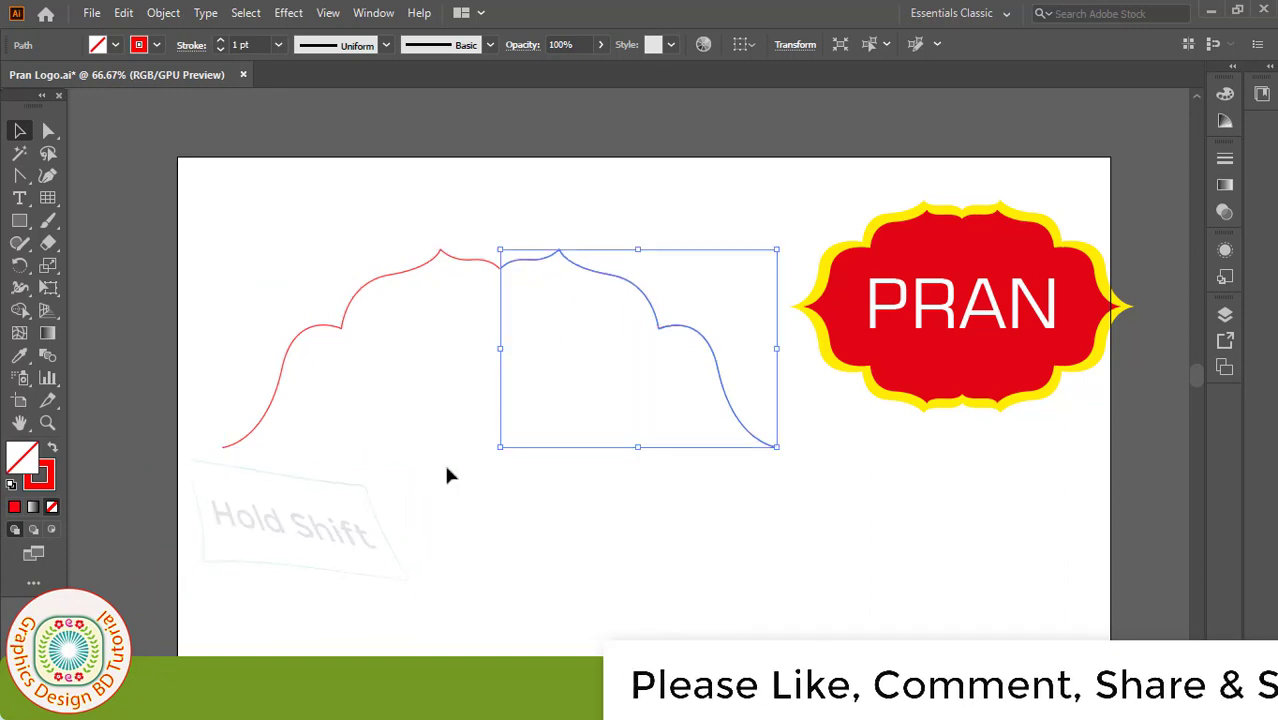
left_click(293, 240)
left_click_drag(282, 236, 730, 456)
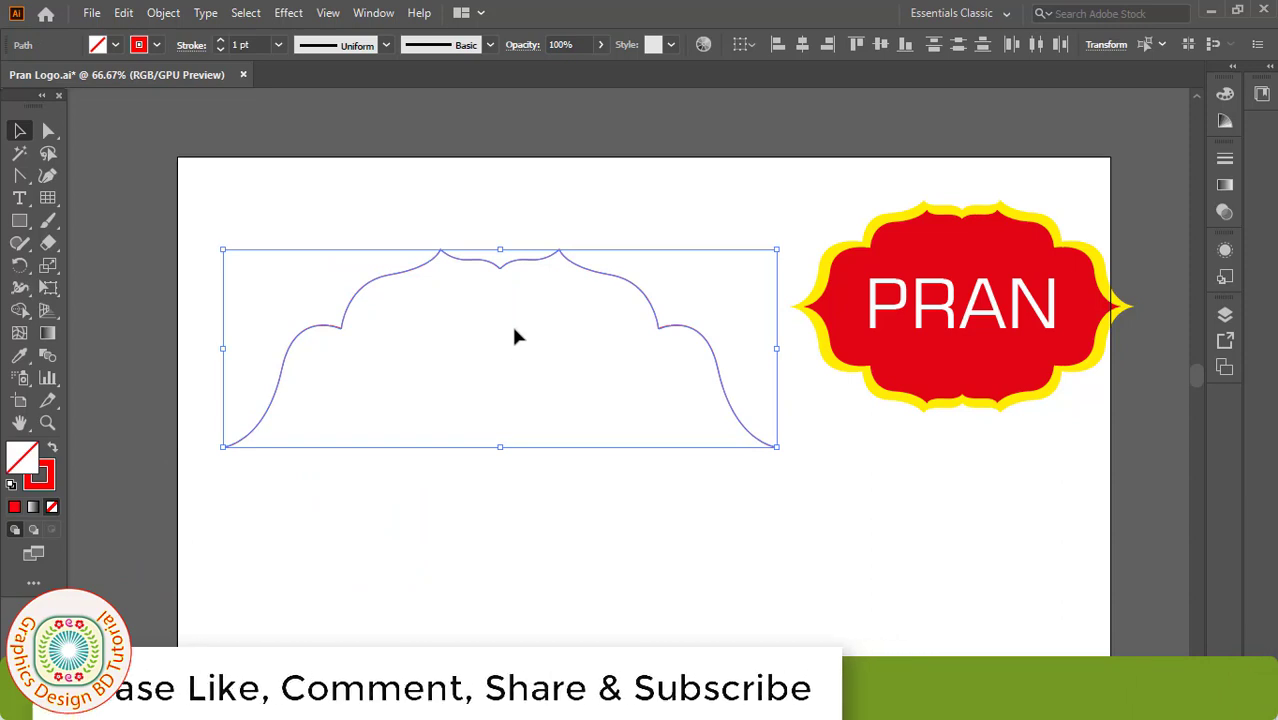
Step: Reflect a horizontal copy of the arch, move it straight down, and select both halves
right_click(470, 262)
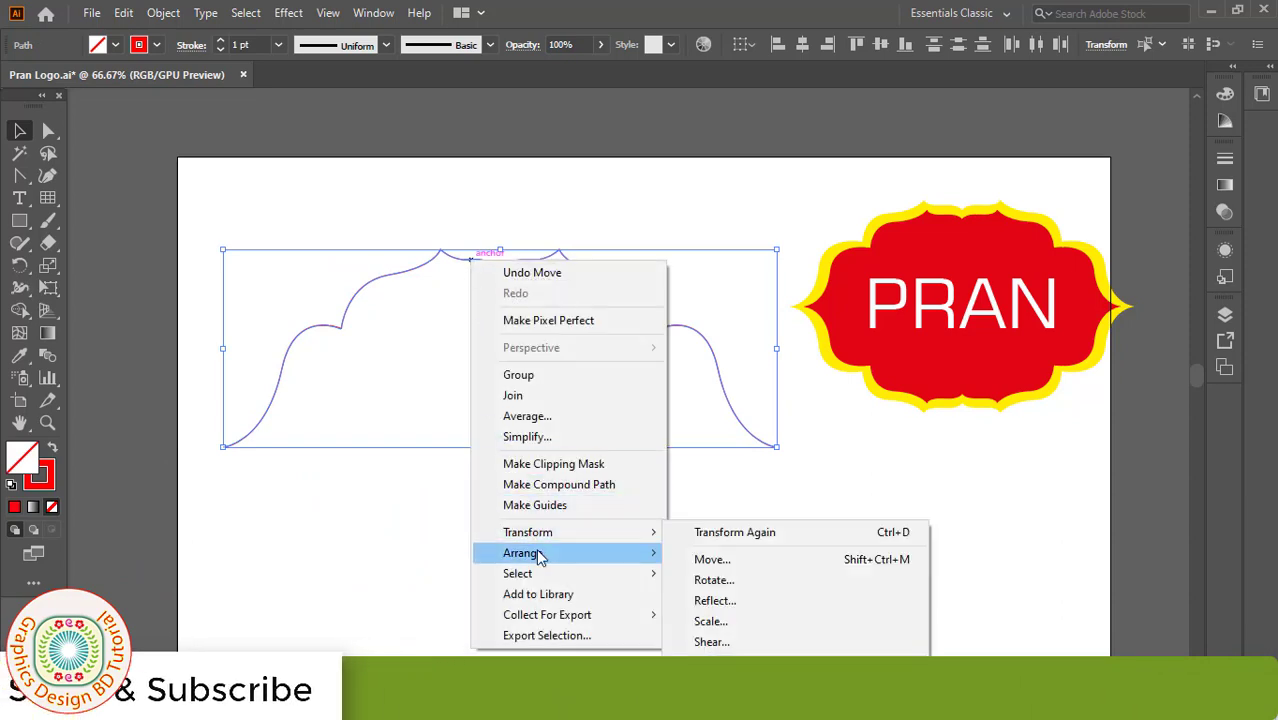
mouse_move(548, 558)
mouse_move(606, 534)
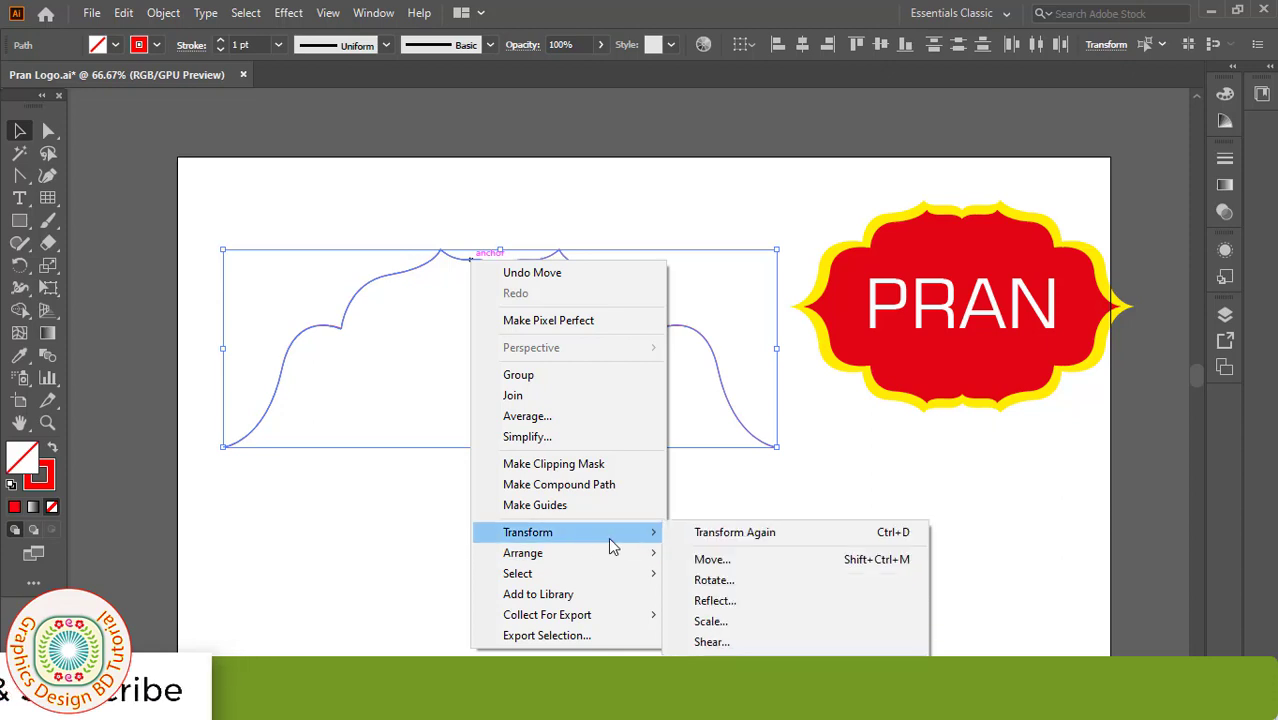
left_click(716, 601)
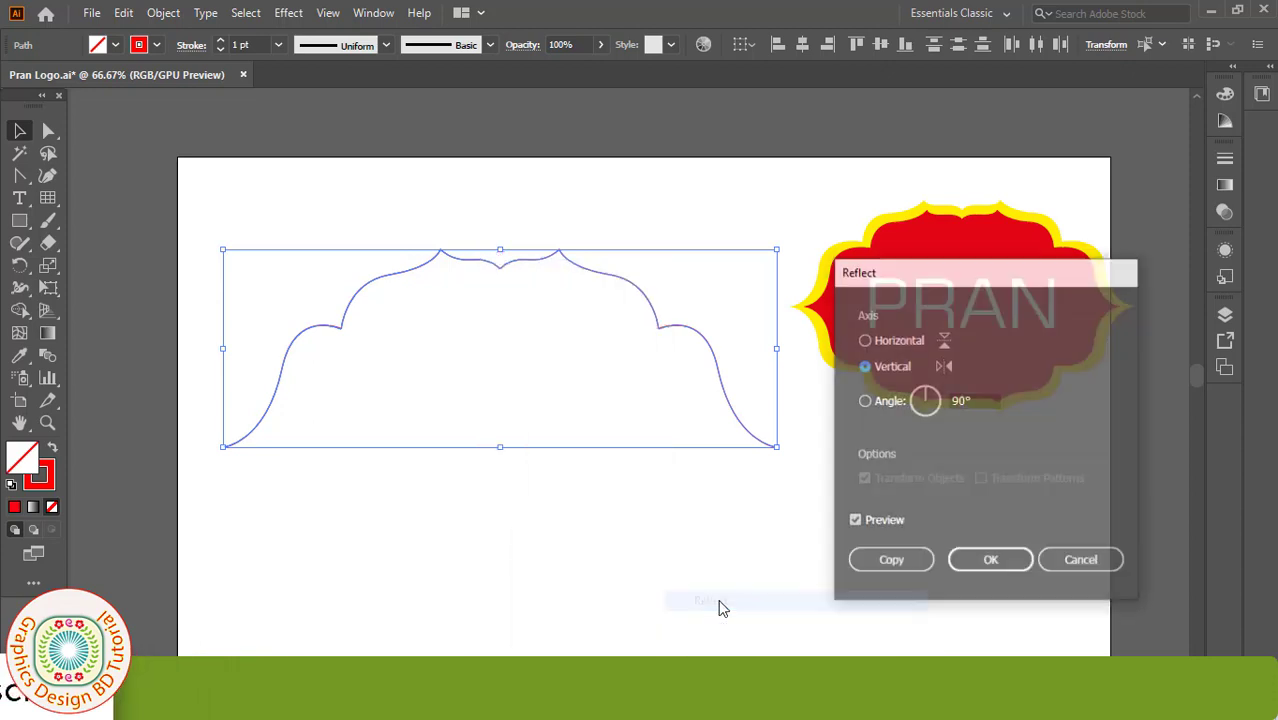
left_click(864, 341)
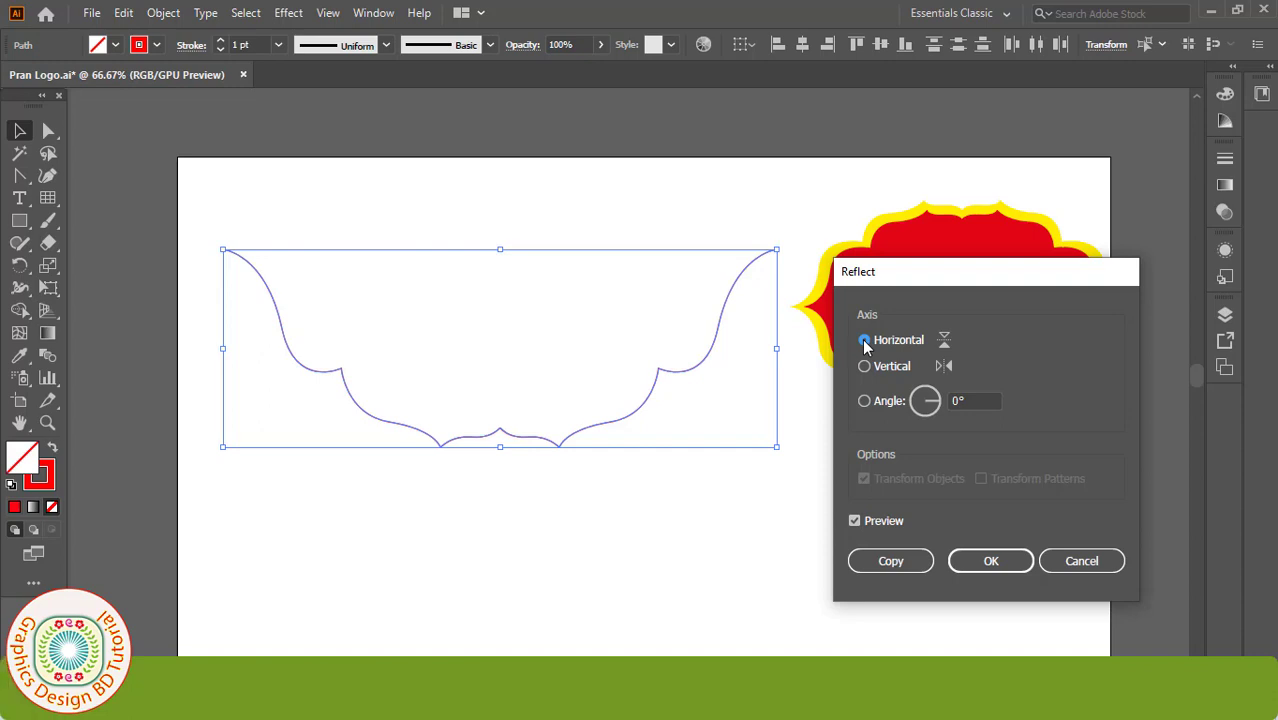
left_click(893, 562)
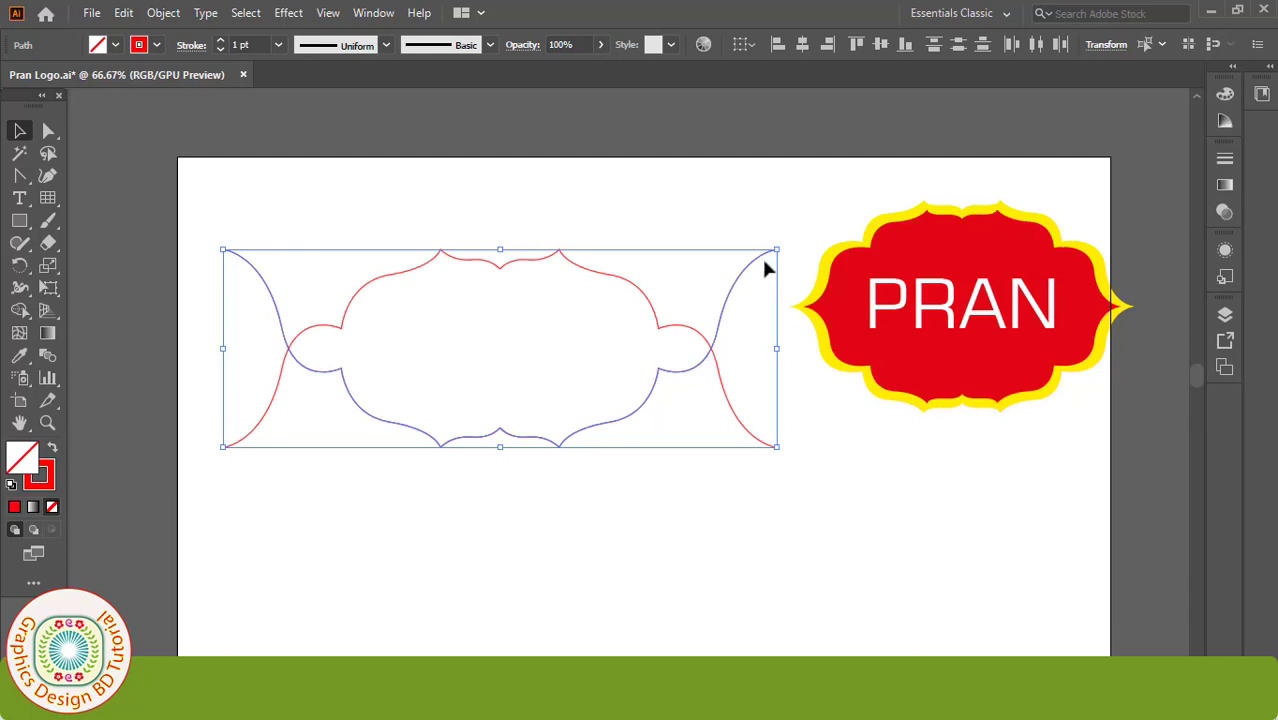
left_click_drag(760, 262, 762, 451)
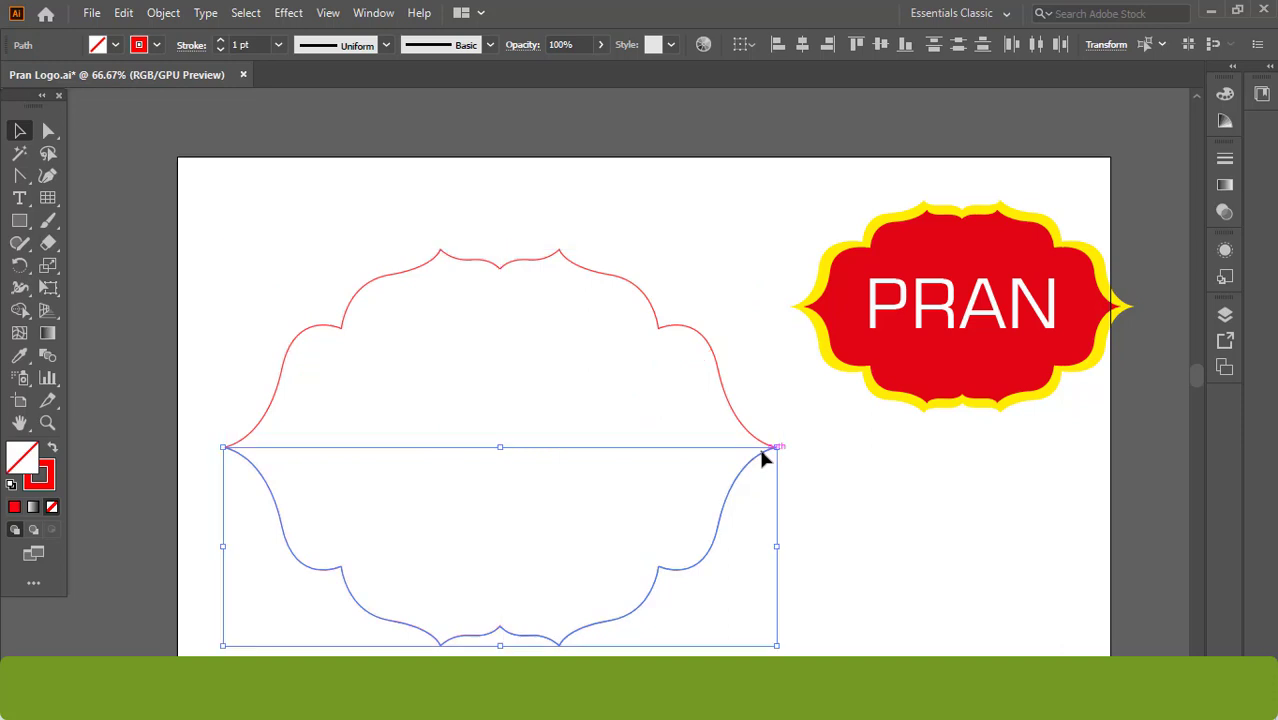
left_click(869, 509)
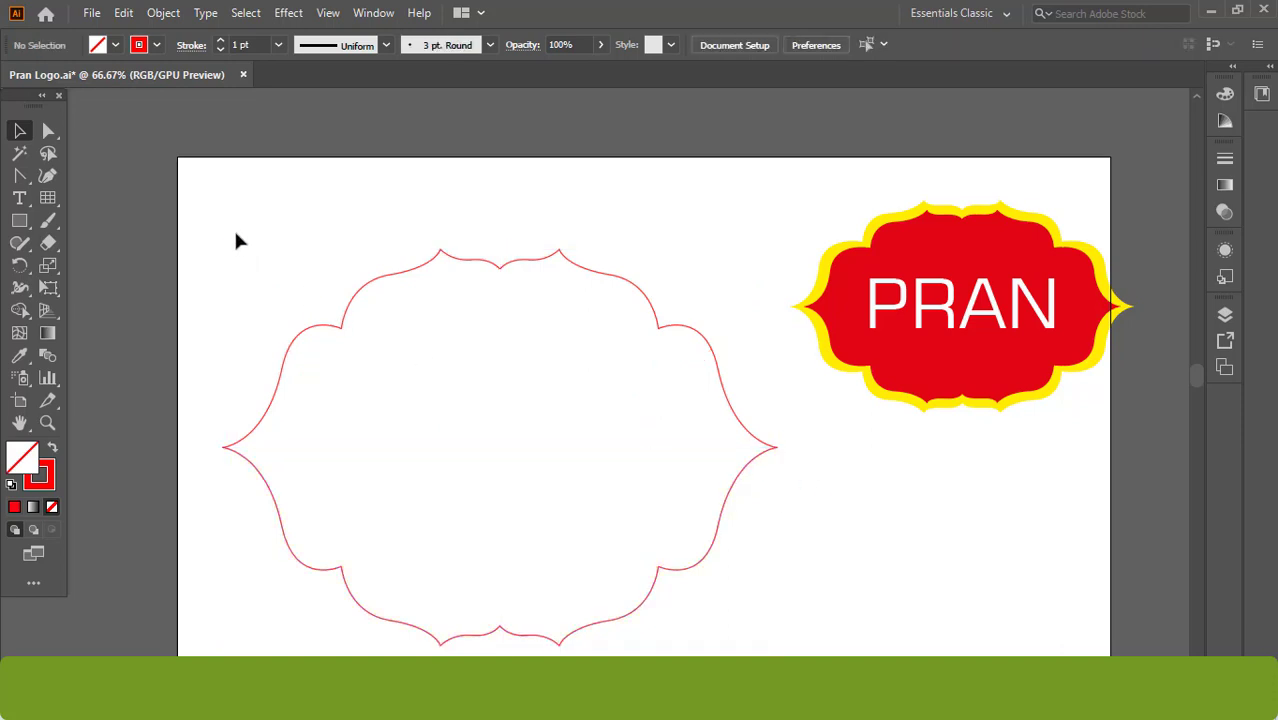
left_click_drag(236, 240, 760, 645)
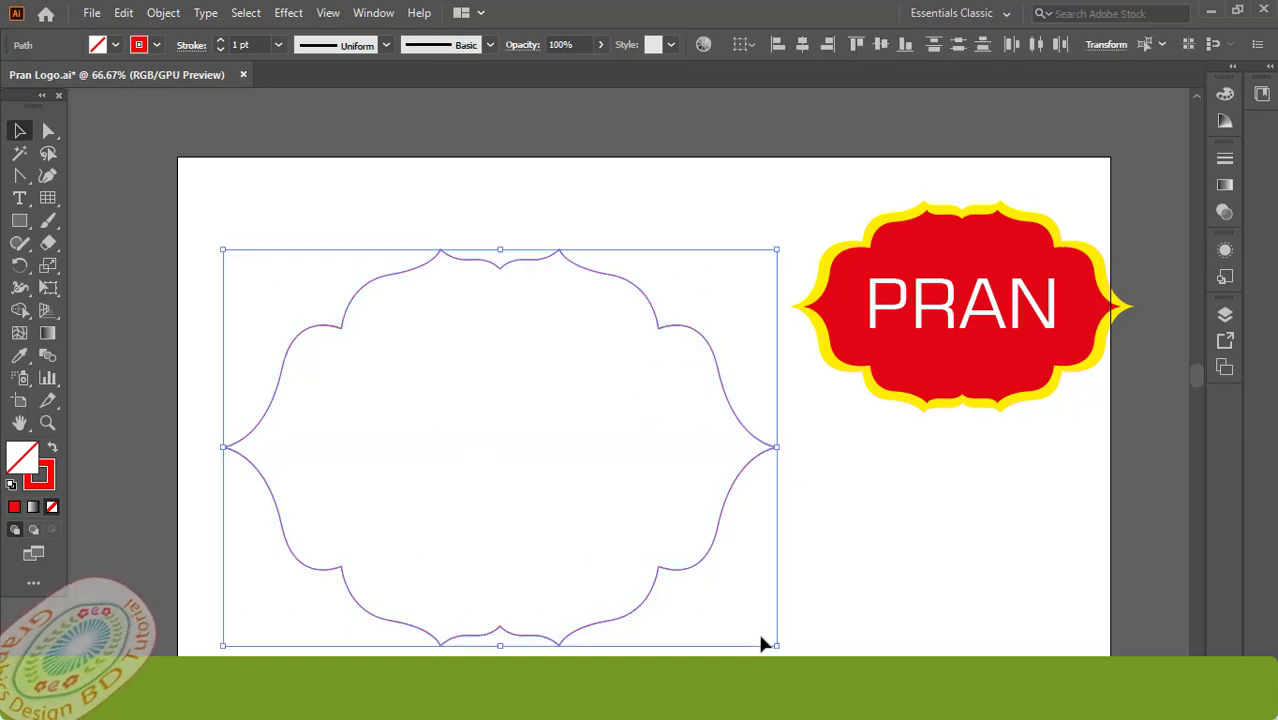
Step: Join the outline halves into one closed shape filled with yellow
right_click(657, 323)
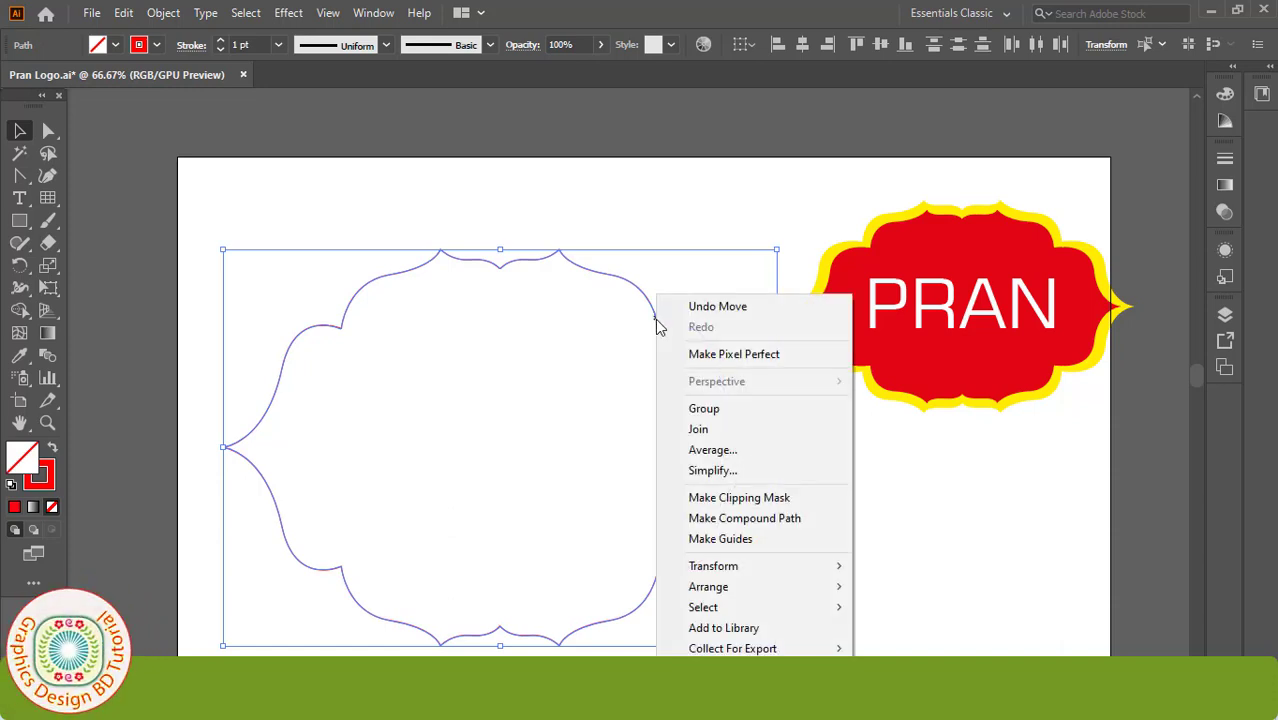
left_click(697, 432)
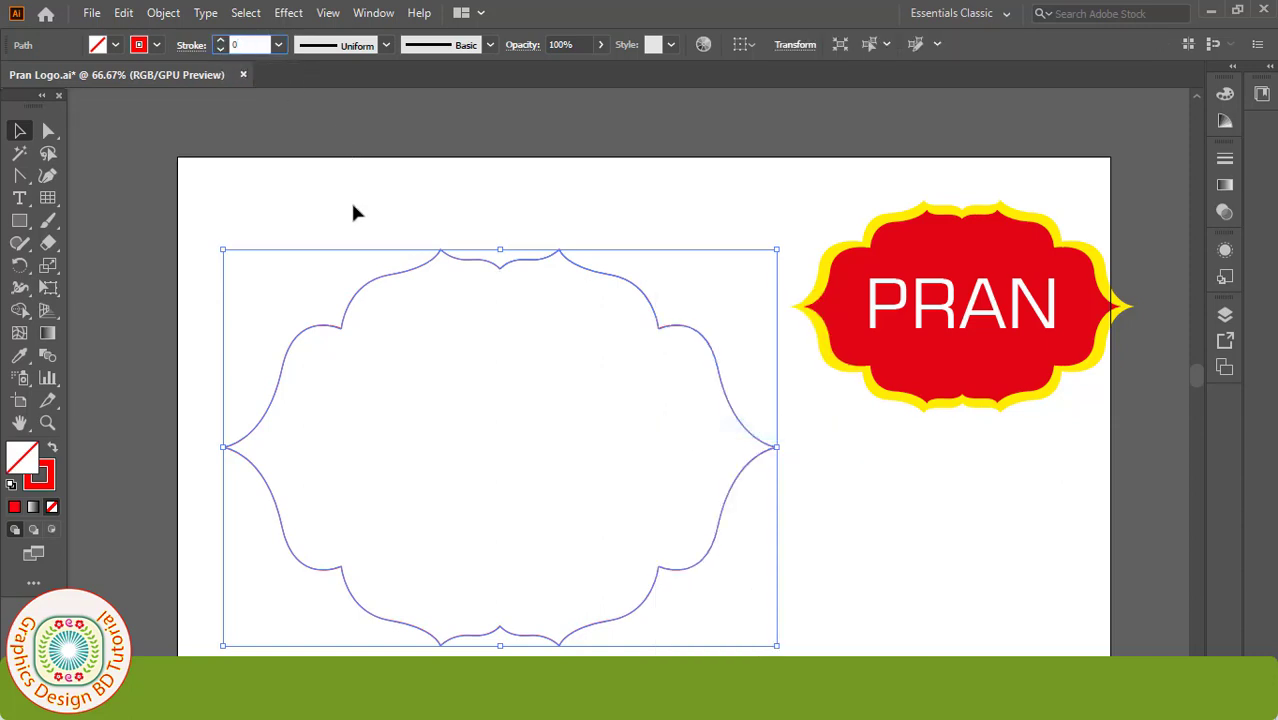
left_click(116, 46)
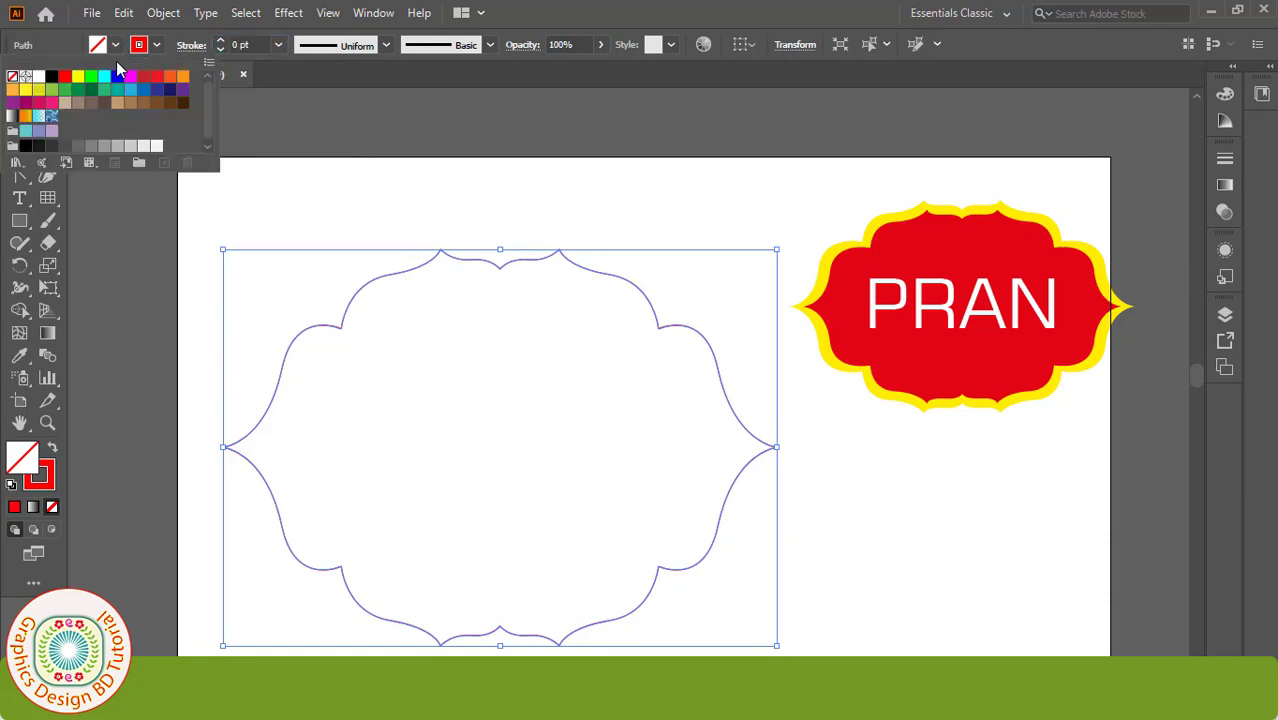
left_click(28, 95)
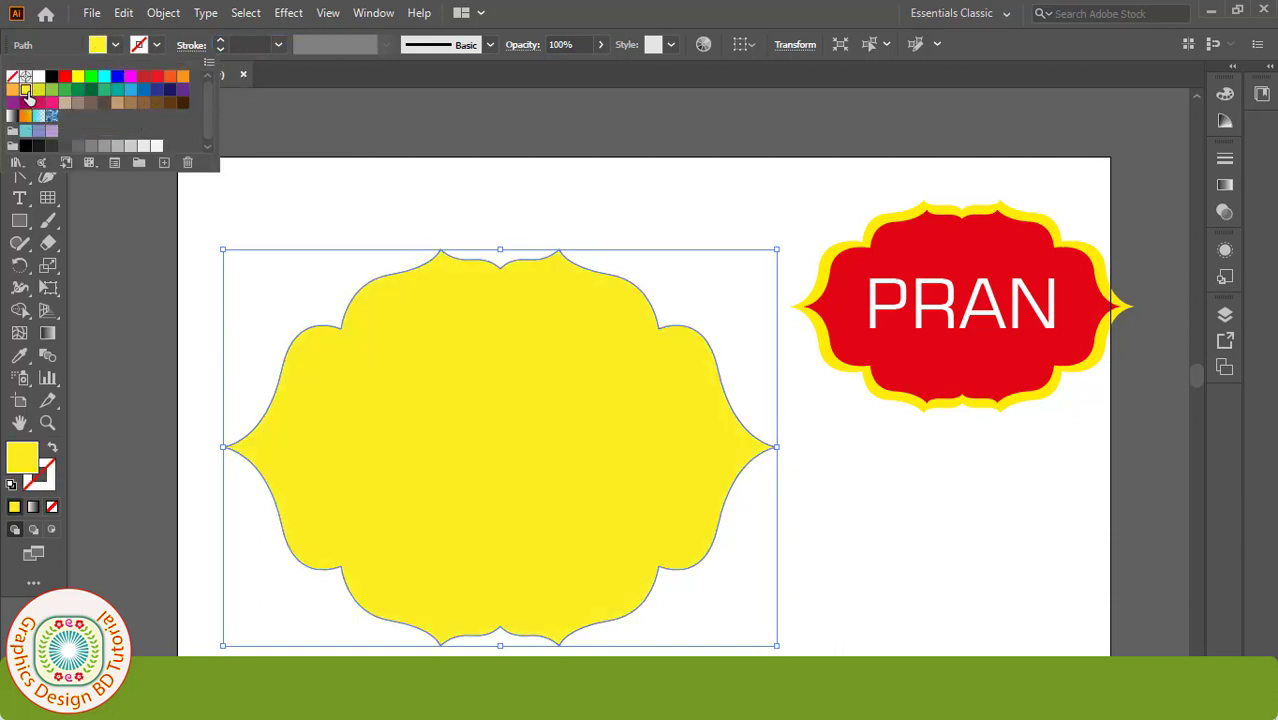
left_click(484, 369)
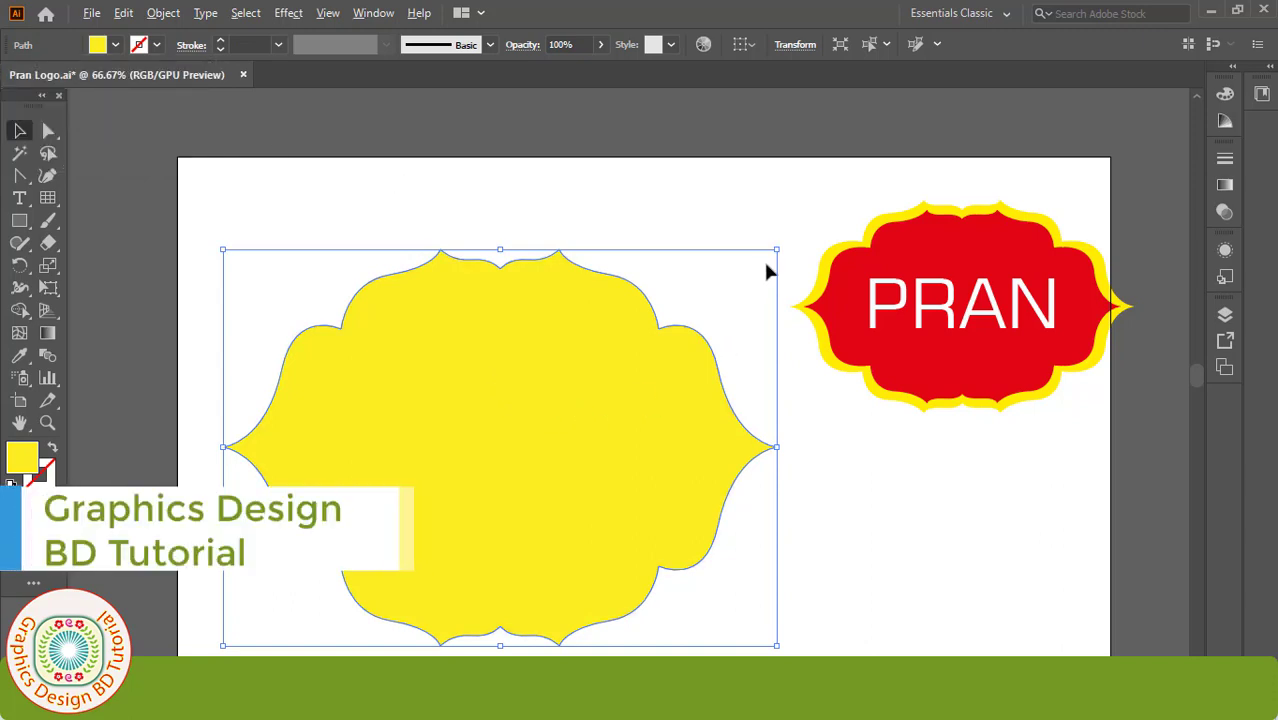
Step: Shrink the yellow shape, move it up, and squash it vertically to about 595 × 383 px
left_click_drag(776, 250, 742, 294)
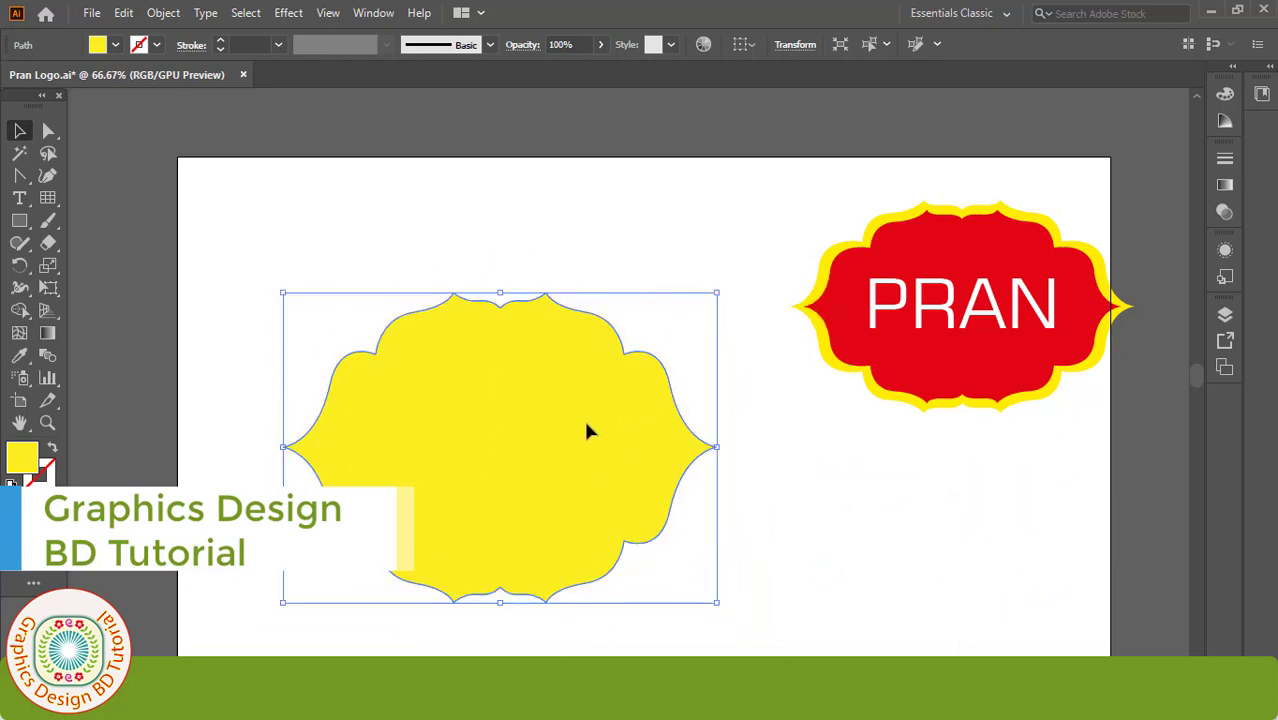
left_click_drag(588, 428, 588, 380)
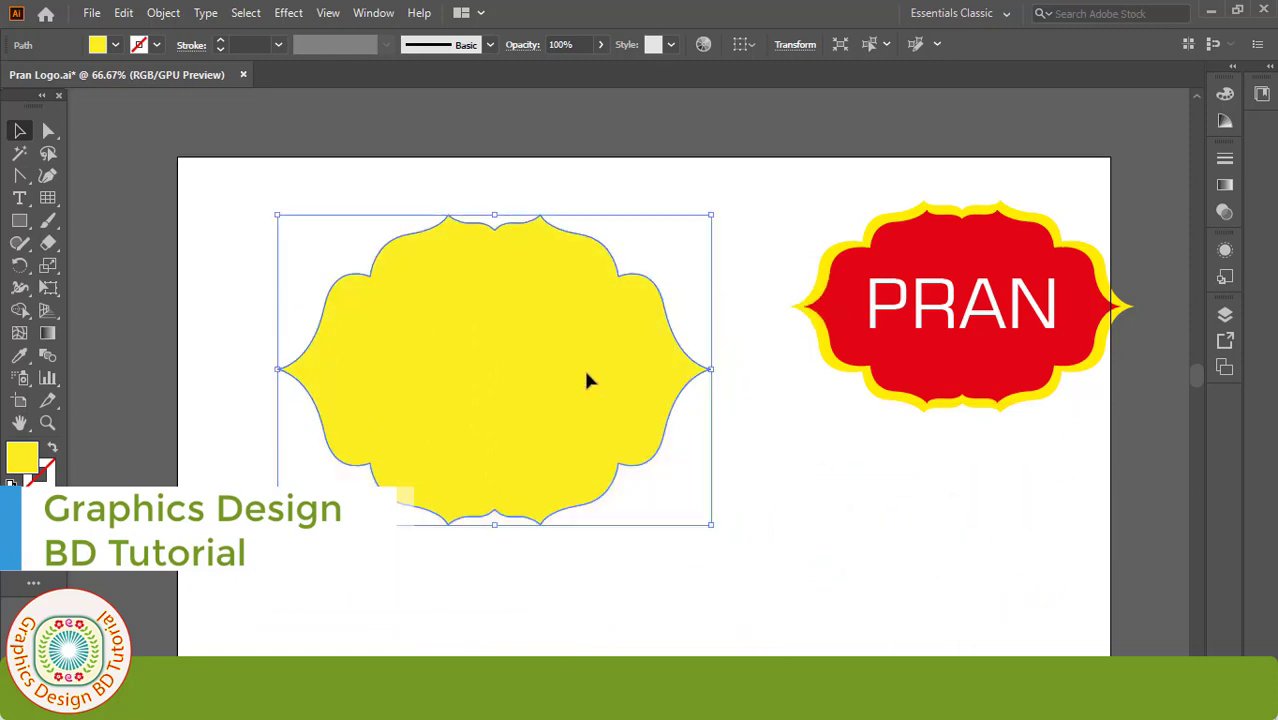
left_click(49, 290)
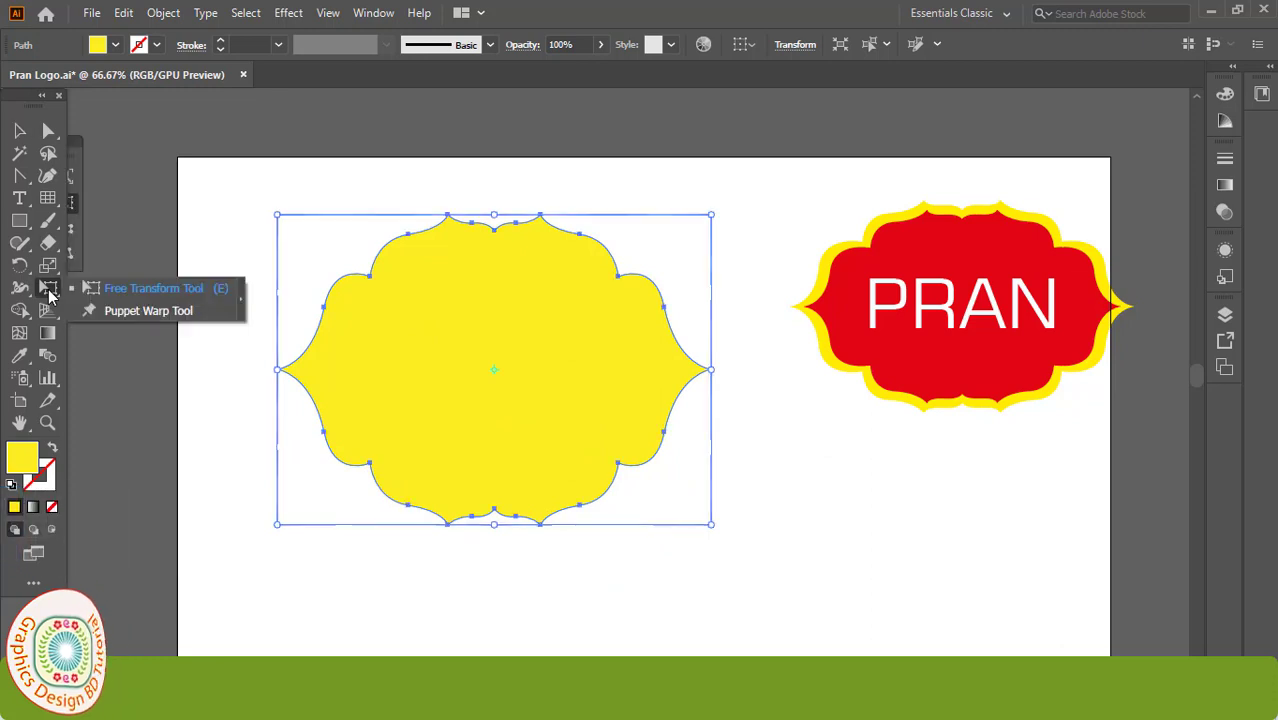
left_click(132, 289)
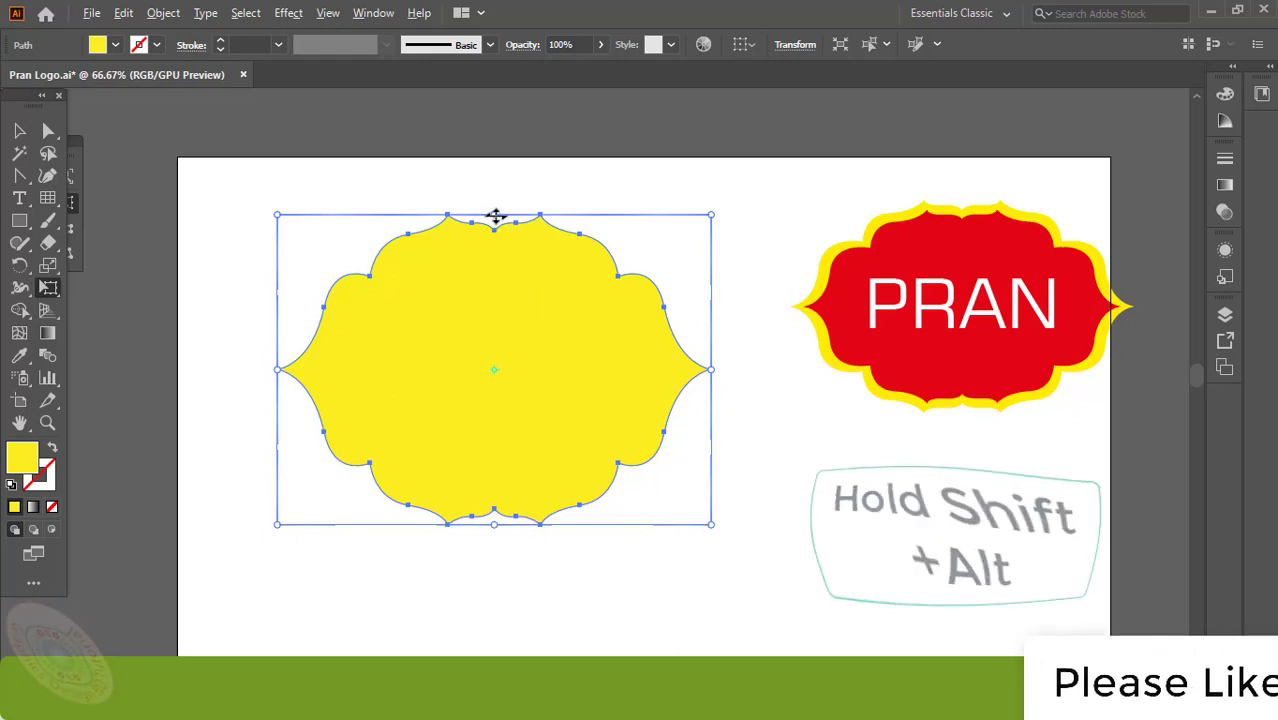
left_click_drag(495, 216, 495, 230)
Step: Copy the yellow badge, paste it in place, and fill the duplicate red
key("v")
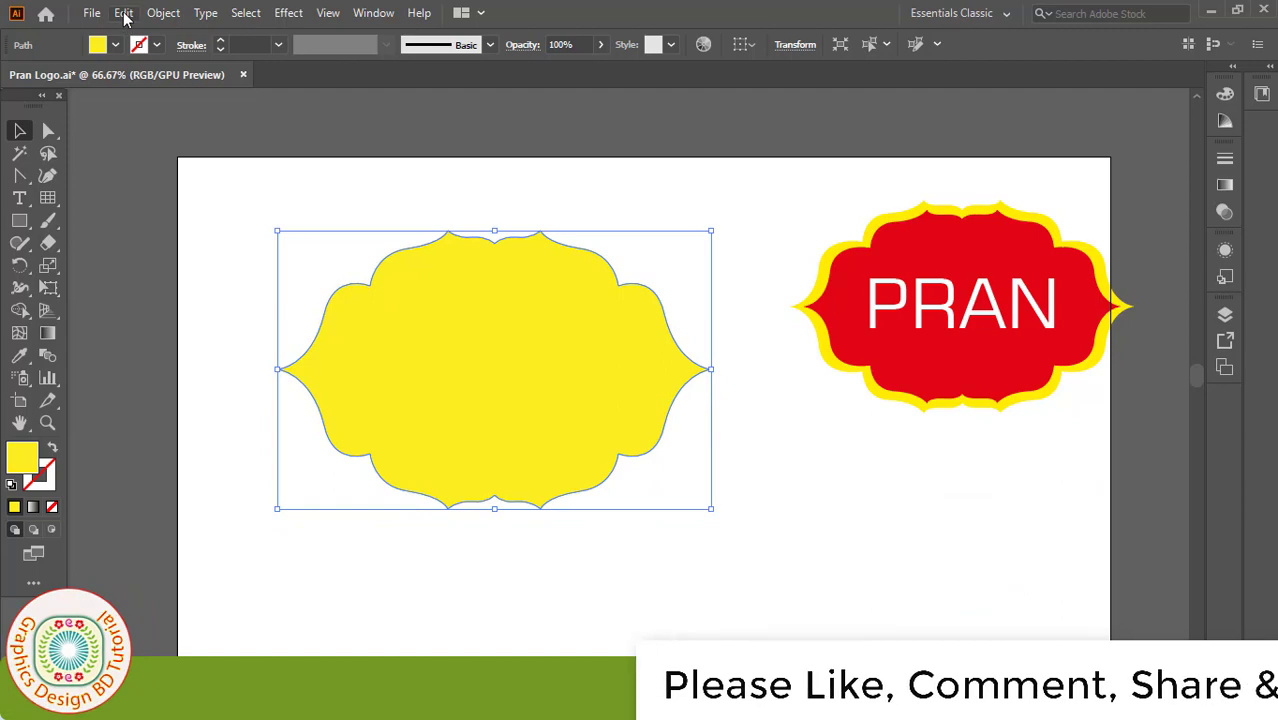
left_click(123, 13)
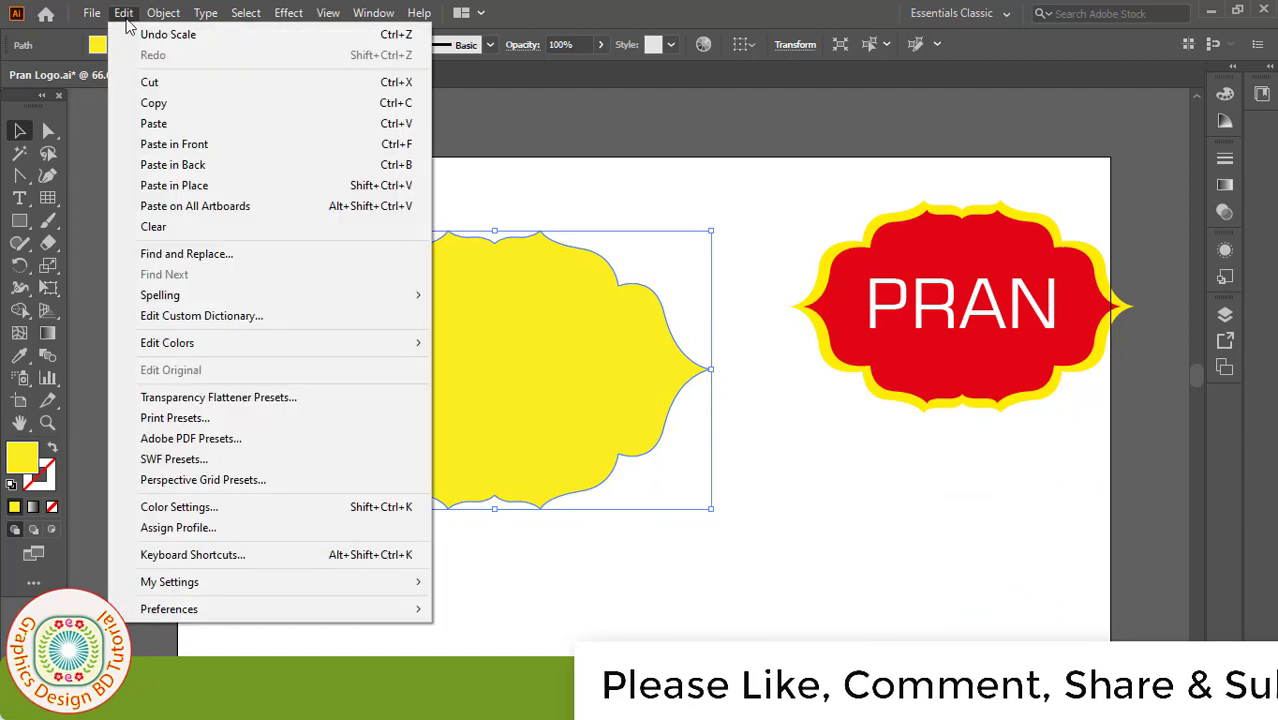
left_click(165, 108)
left_click(123, 13)
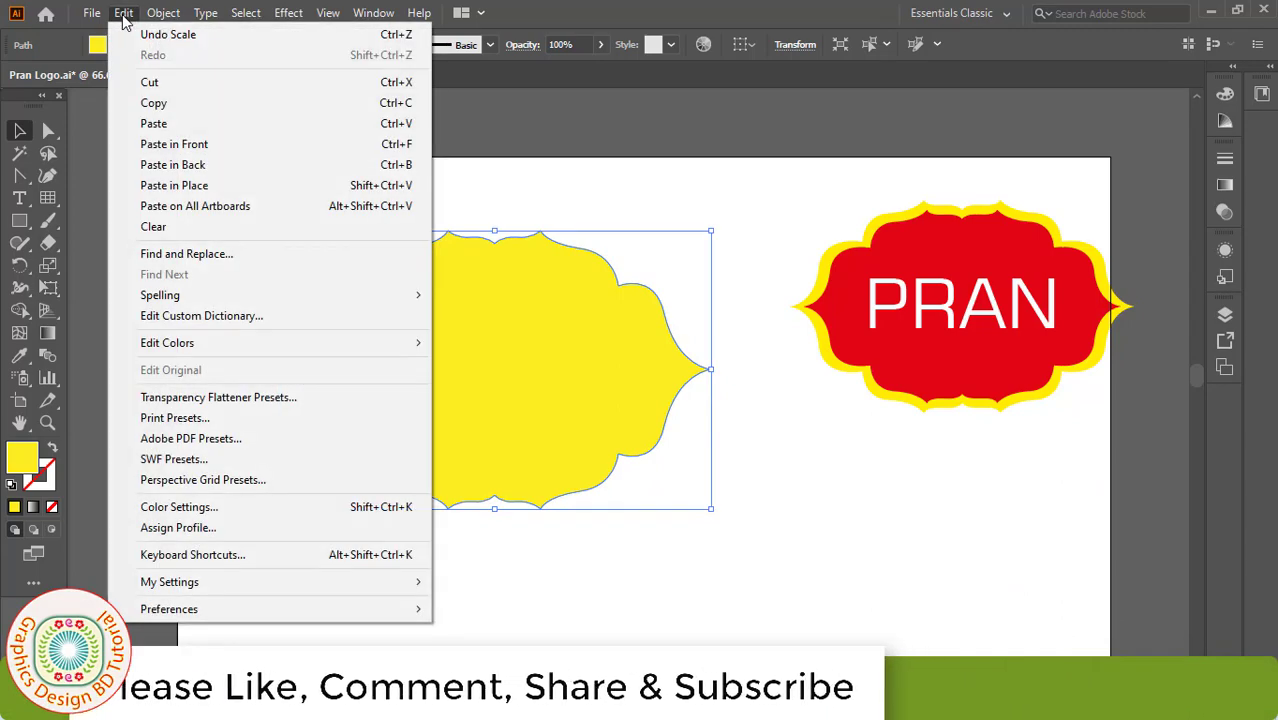
left_click(176, 146)
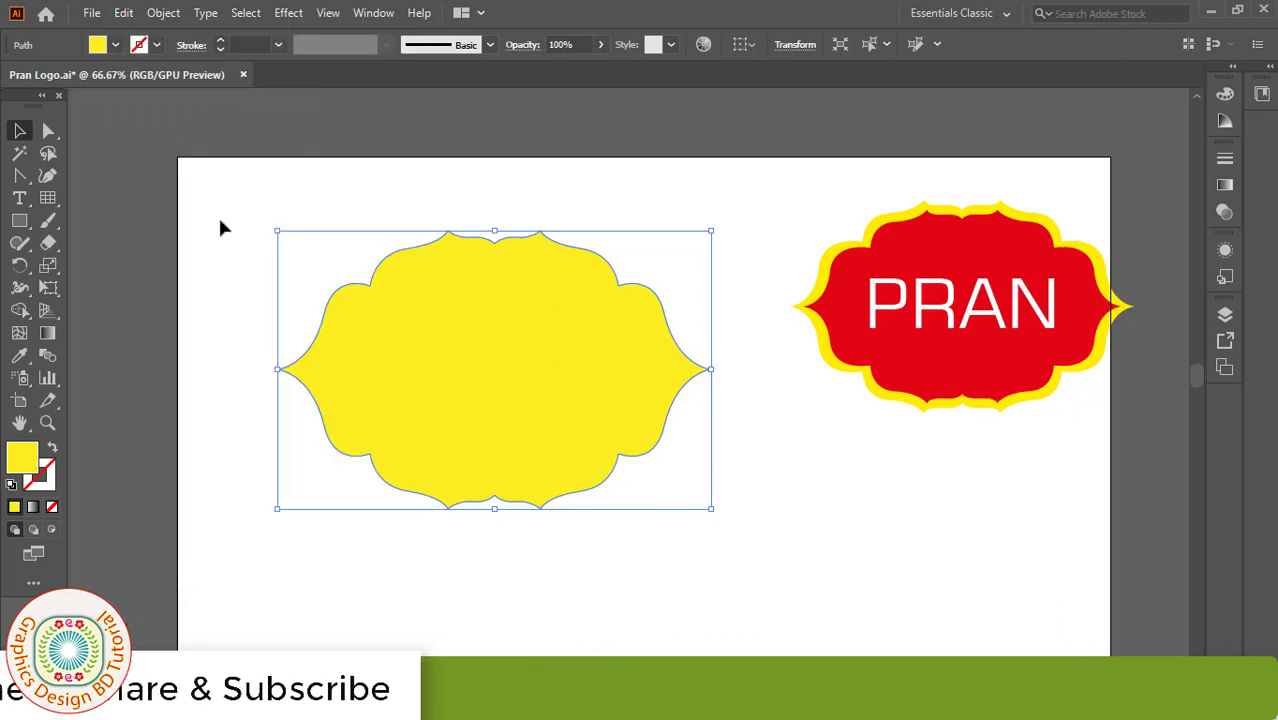
left_click(116, 46)
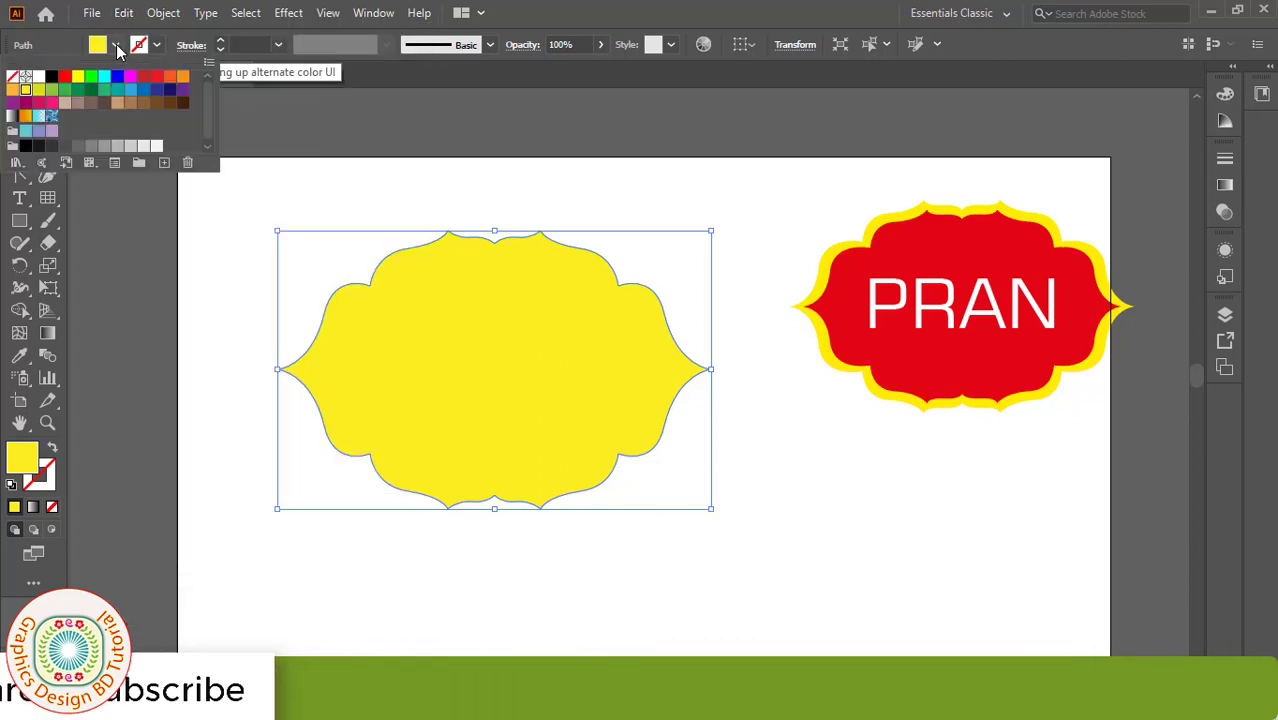
left_click(63, 78)
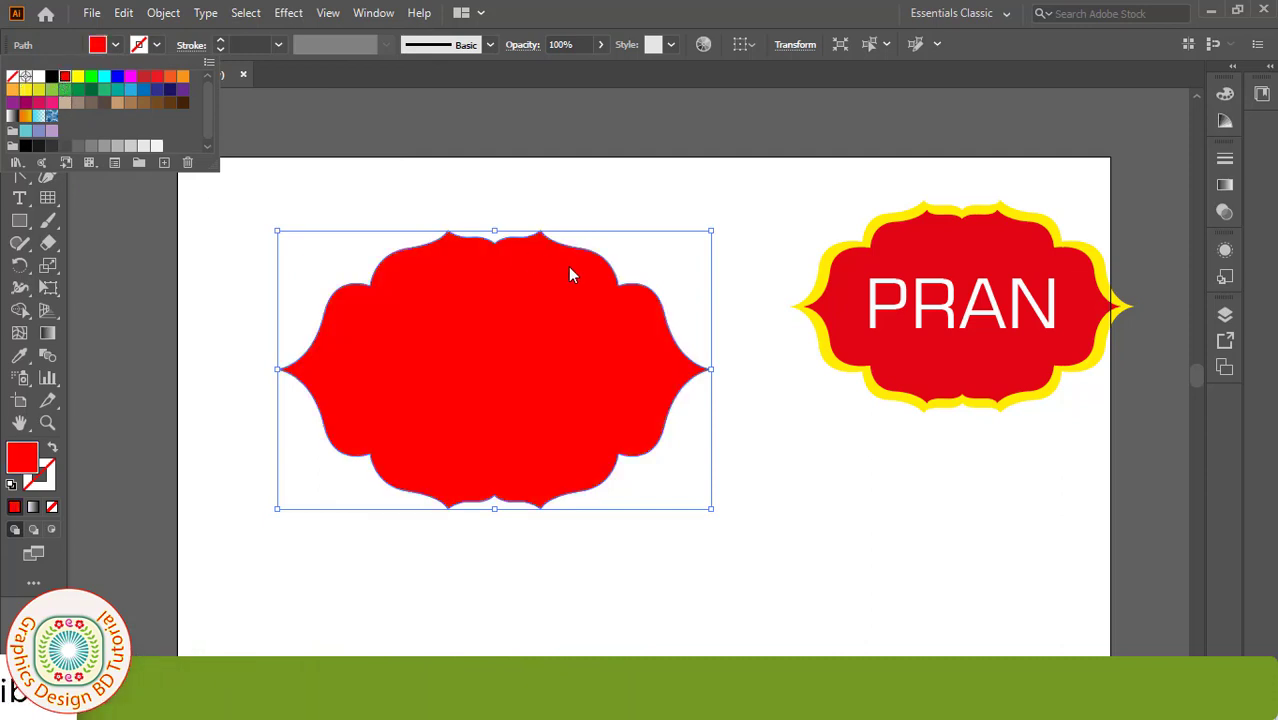
left_click(710, 229)
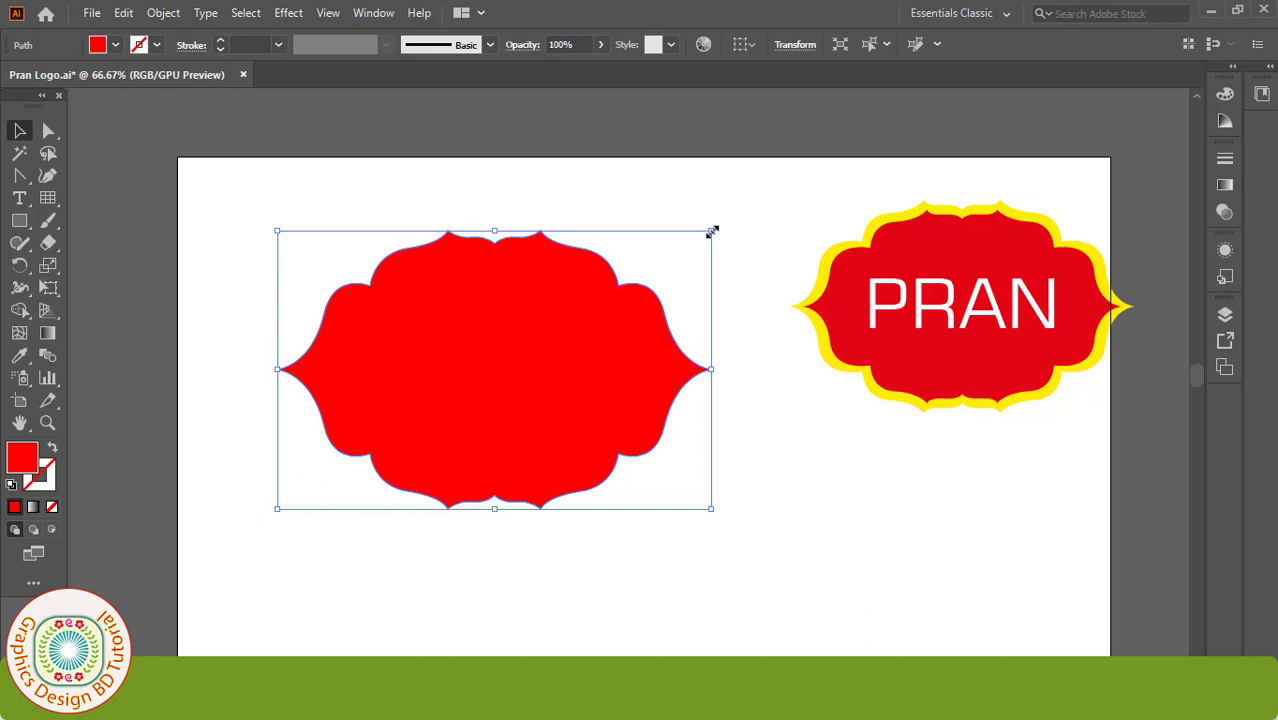
Step: Shrink the red copy, then widen it from its centre to about 555 × 350 px
left_click_drag(711, 231, 747, 224)
scroll(590, 290, "up", 1)
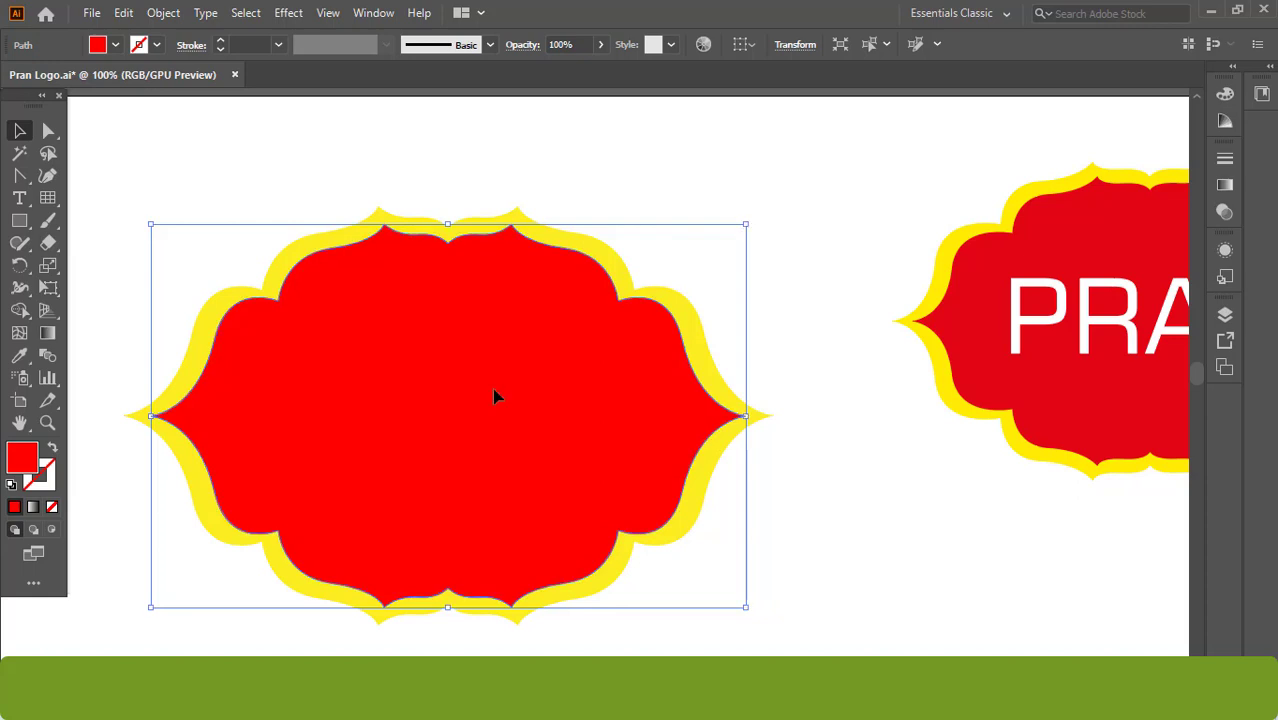
left_click(50, 288)
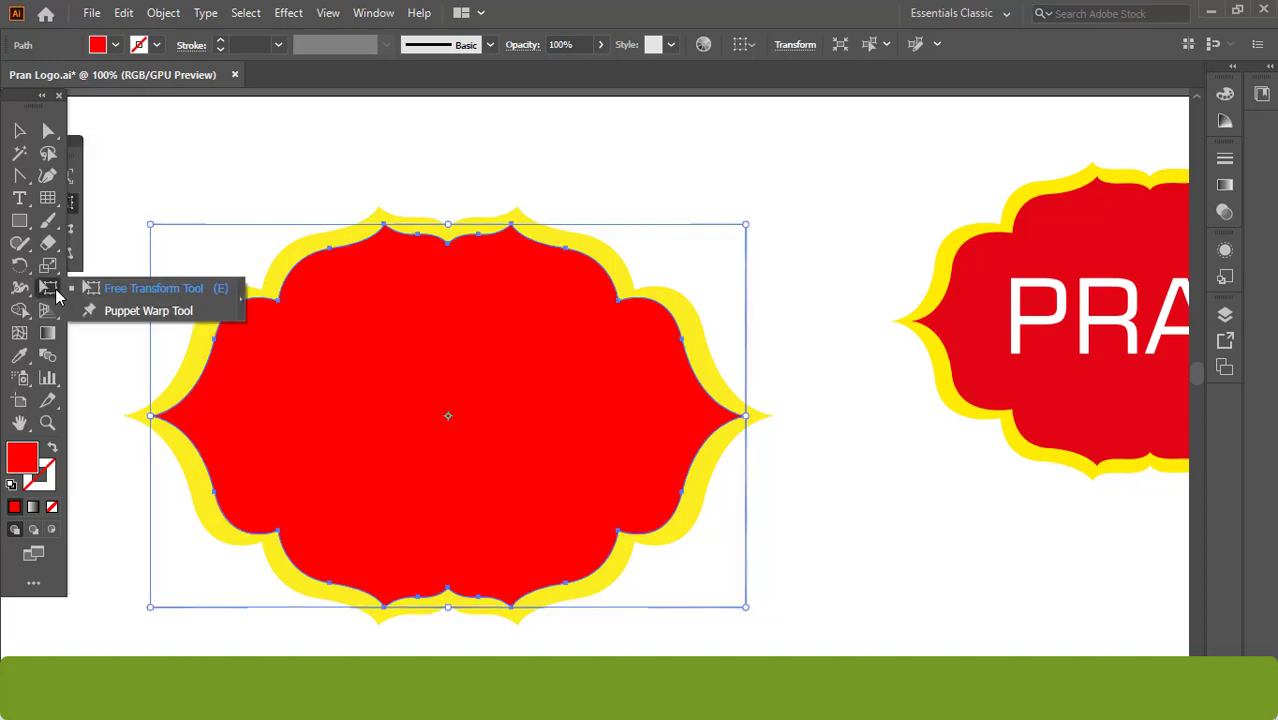
left_click(133, 294)
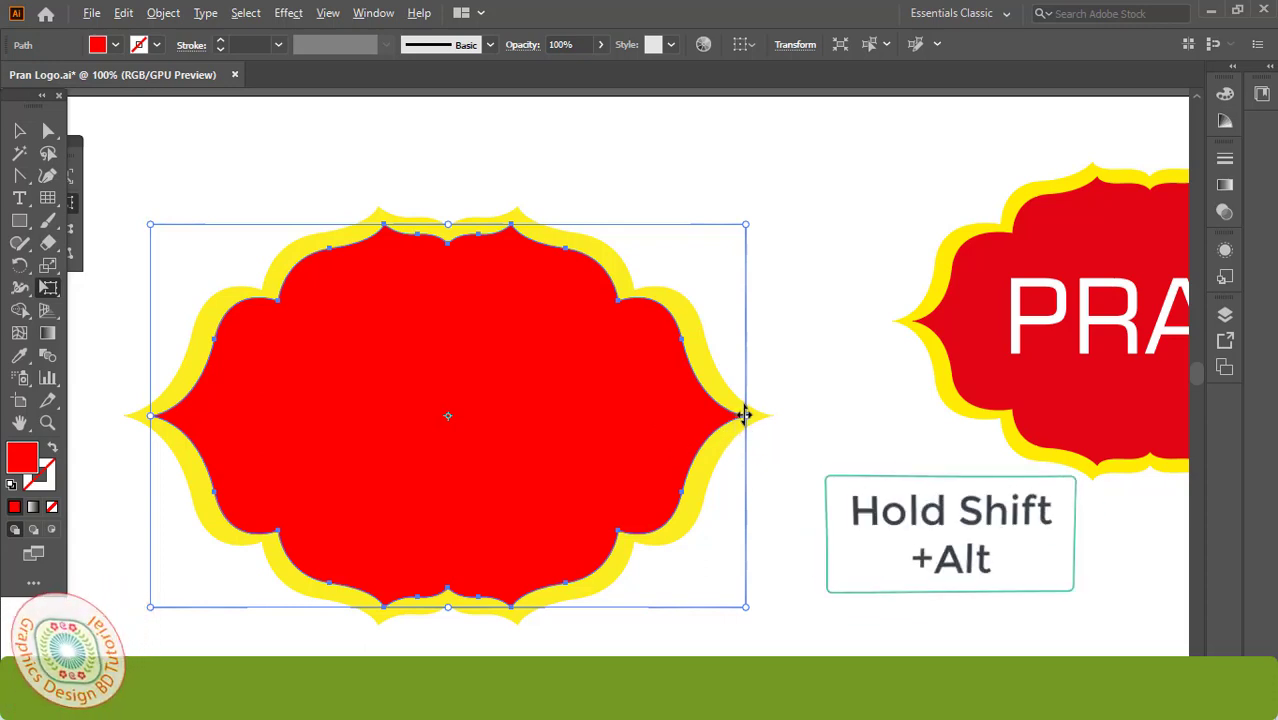
left_click_drag(746, 415, 752, 414)
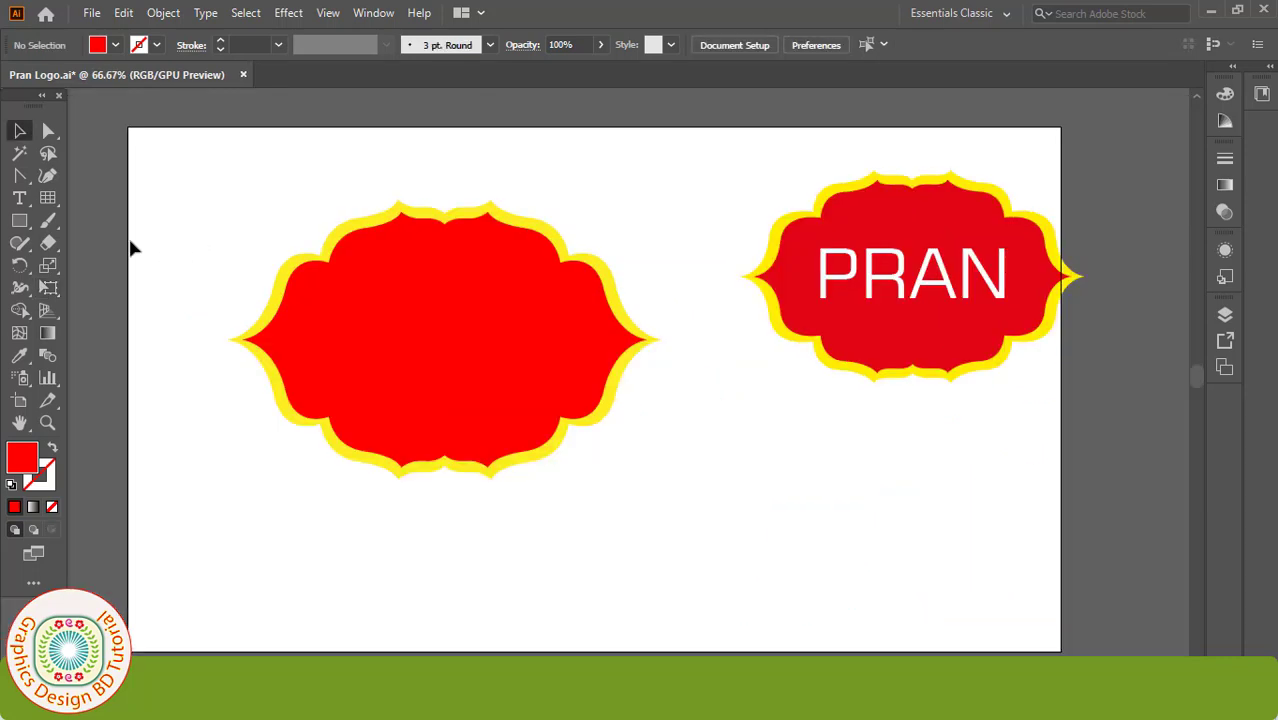
Step: Type 'PRAN' in 50 pt above the badge, then drag it toward the left badge
left_click_drag(24, 197, 82, 195)
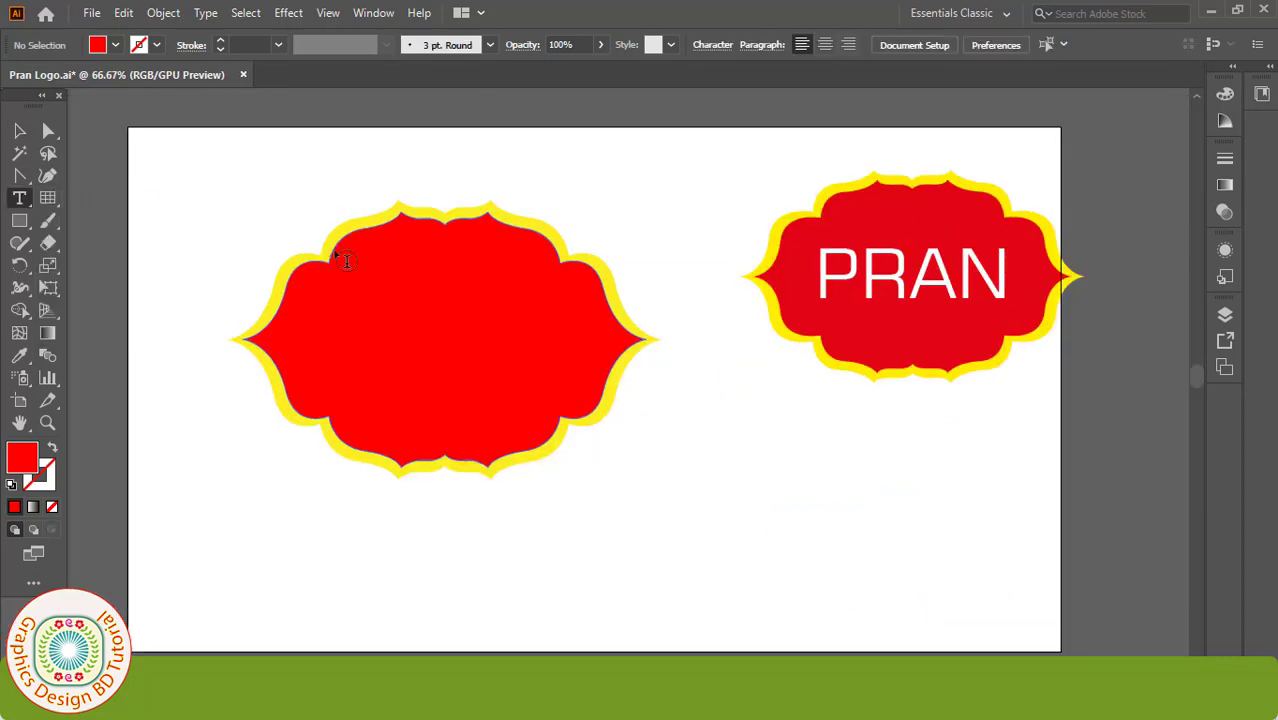
left_click(305, 195)
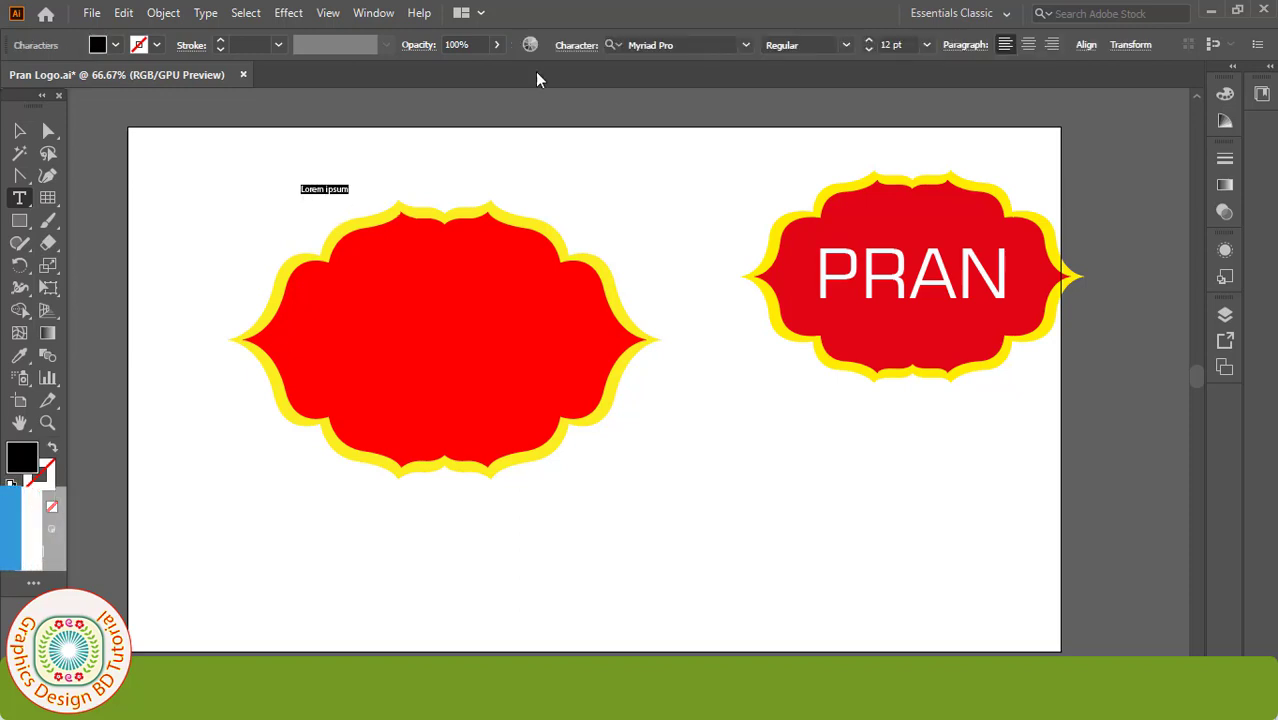
type("5")
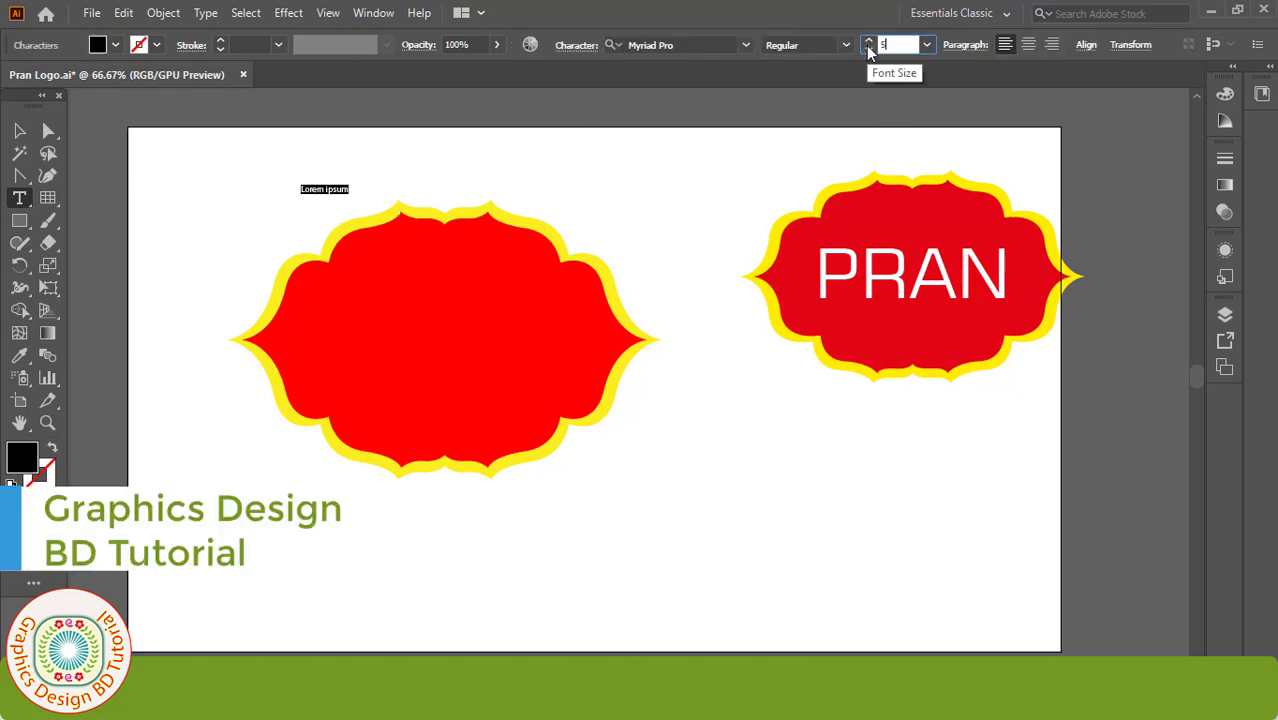
type("0")
key("Return")
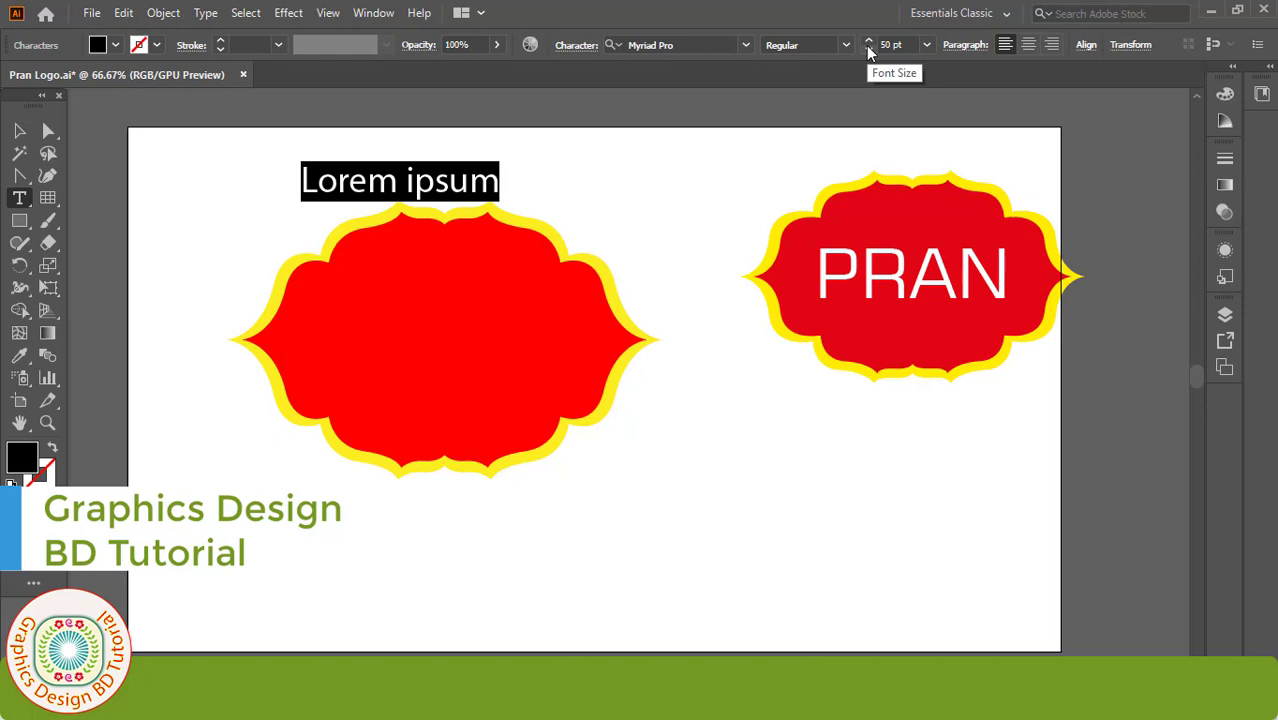
type("PRAN")
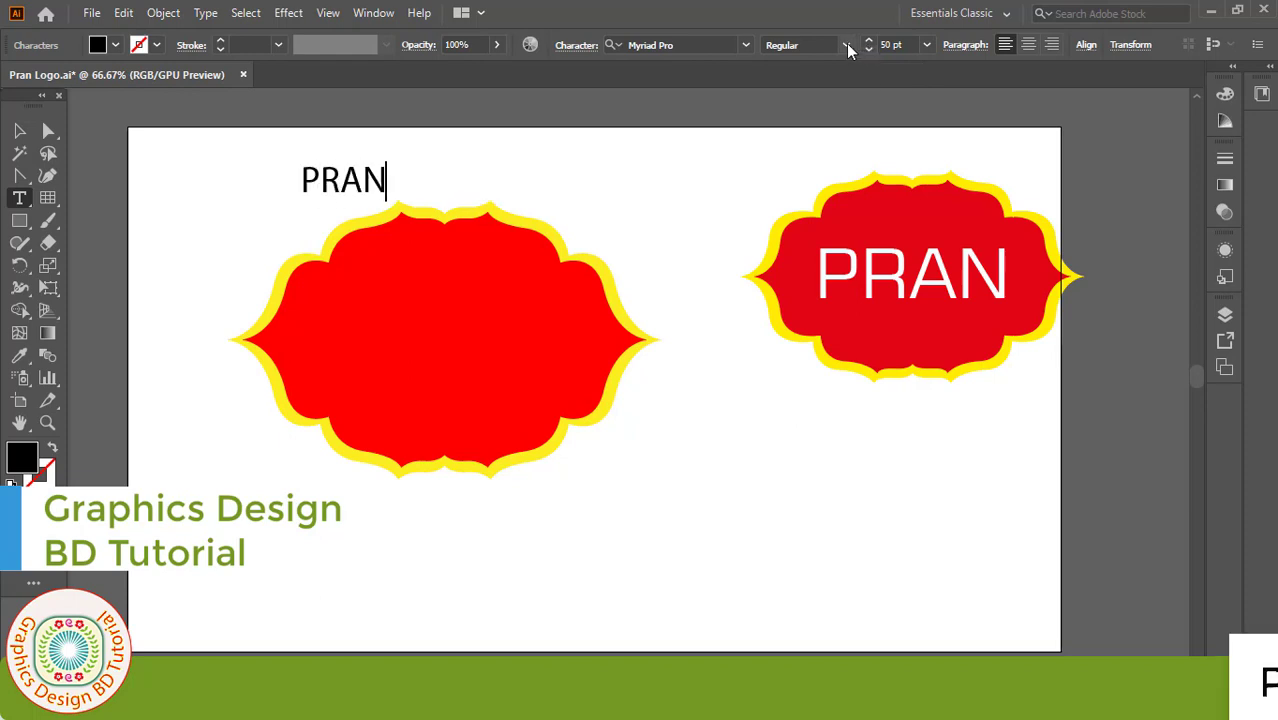
key("Escape")
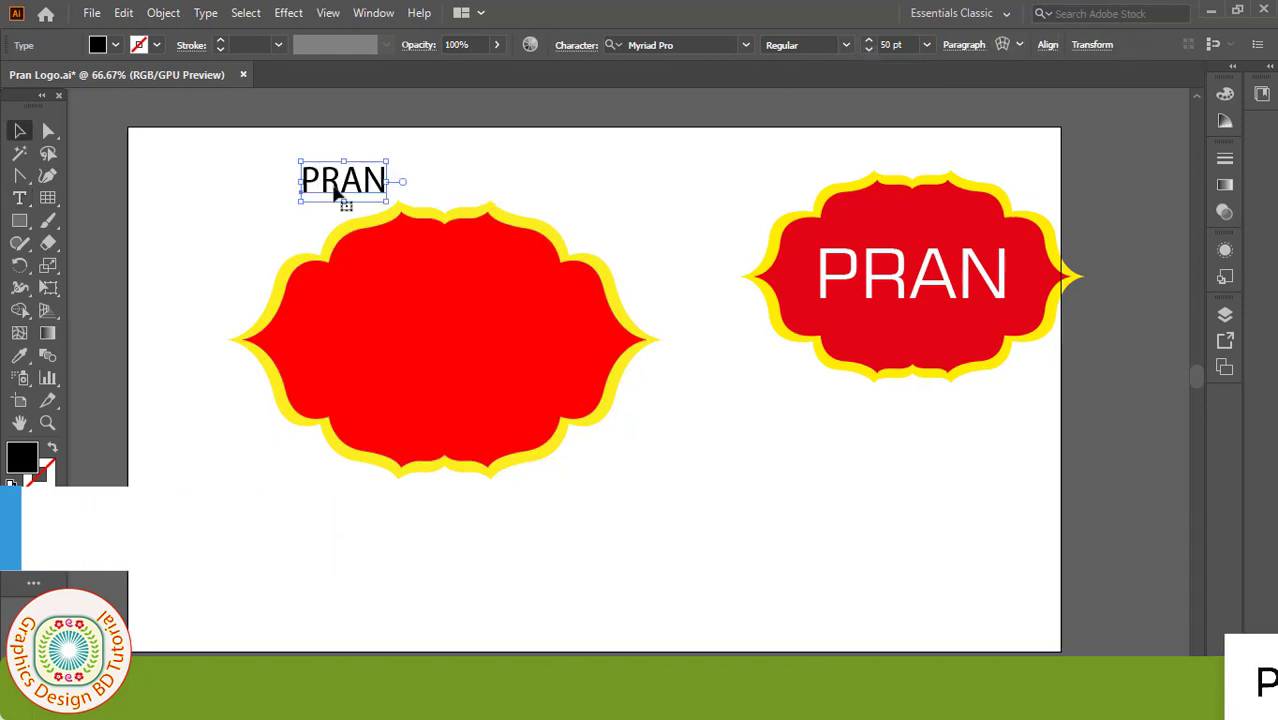
left_click_drag(337, 194, 537, 394)
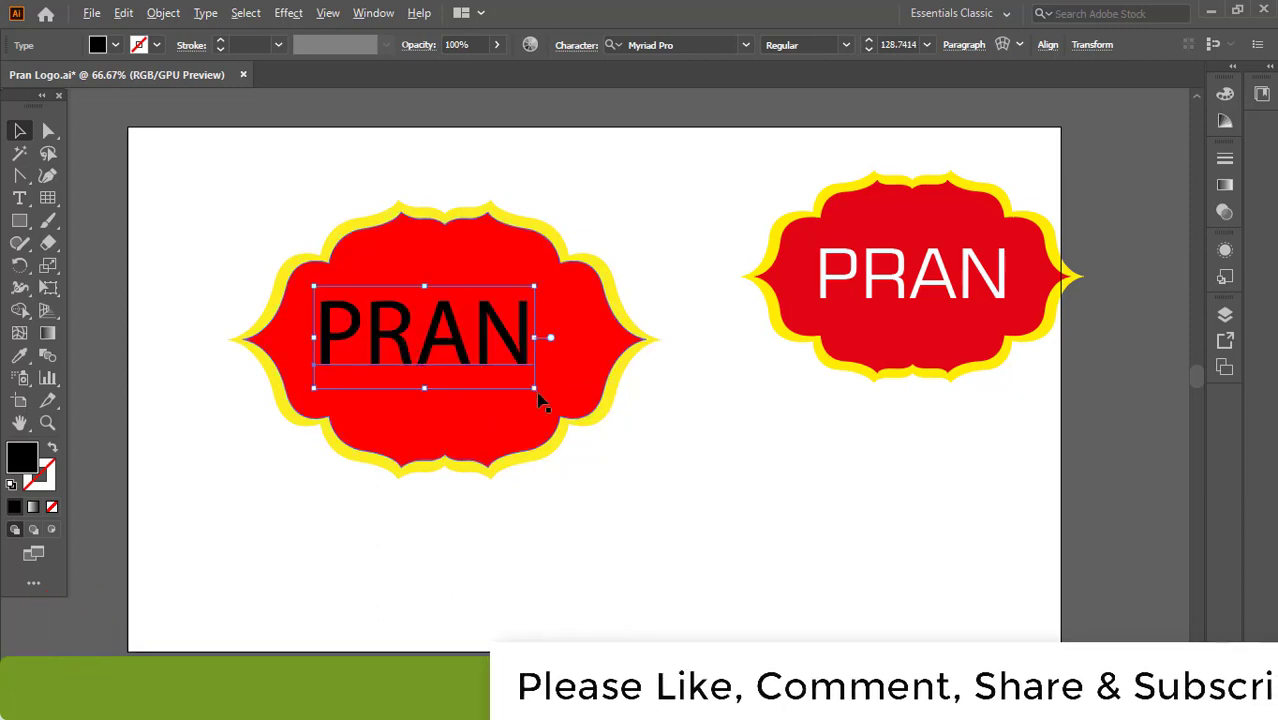
Step: Enlarge the PRAN text slightly and give it a white fill
left_click_drag(537, 393, 541, 391)
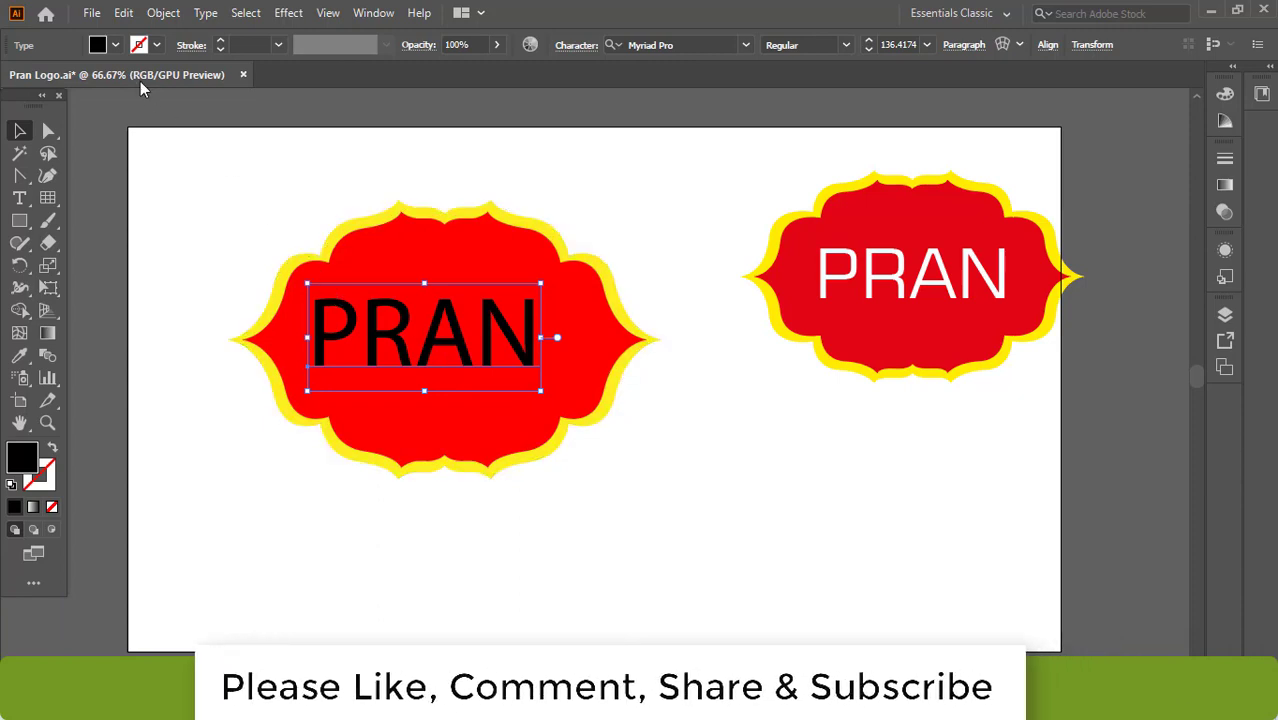
left_click(116, 45)
left_click(39, 76)
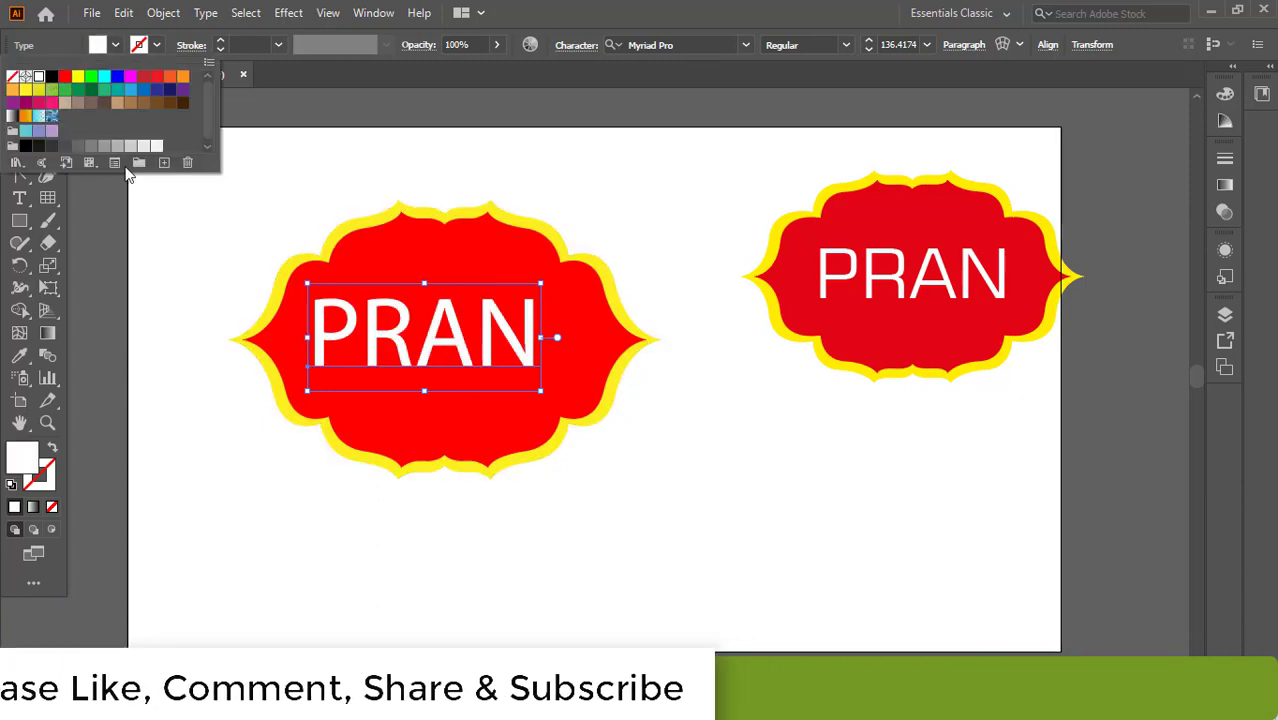
left_click(694, 45)
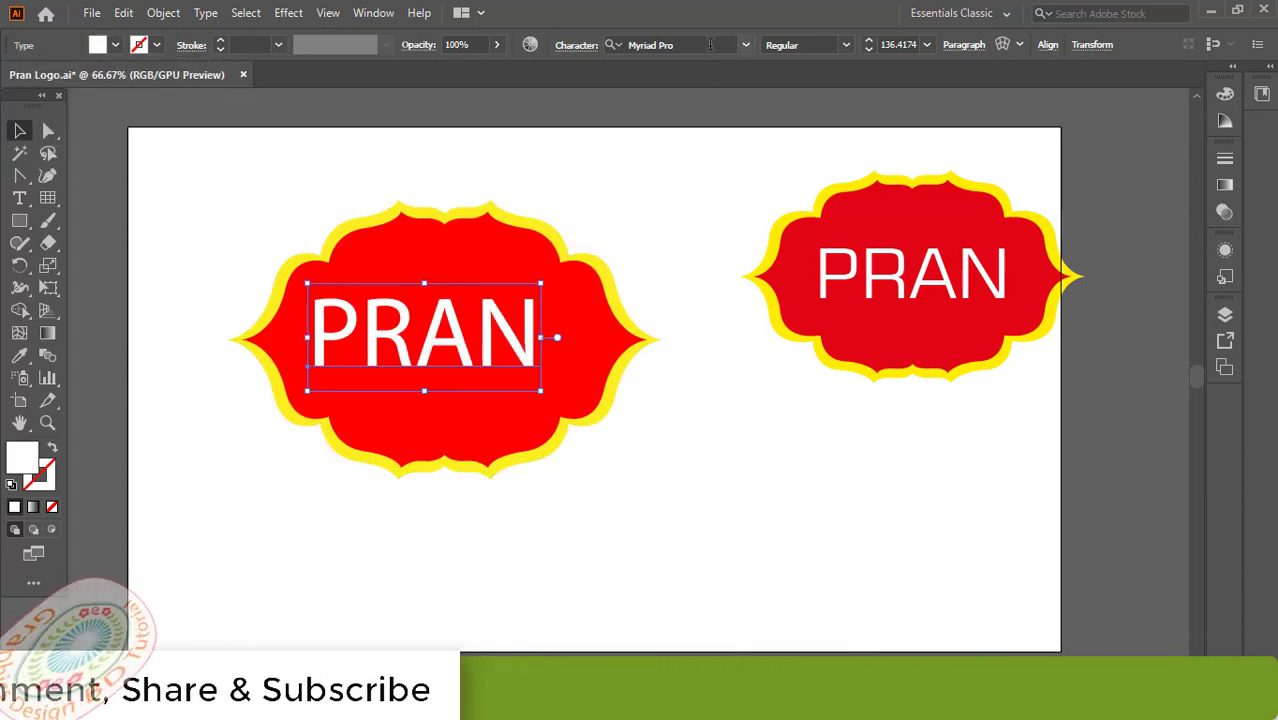
Step: Set the PRAN font to Square 721 BT, shrink it to fit the badge, and deselect
left_click(694, 45)
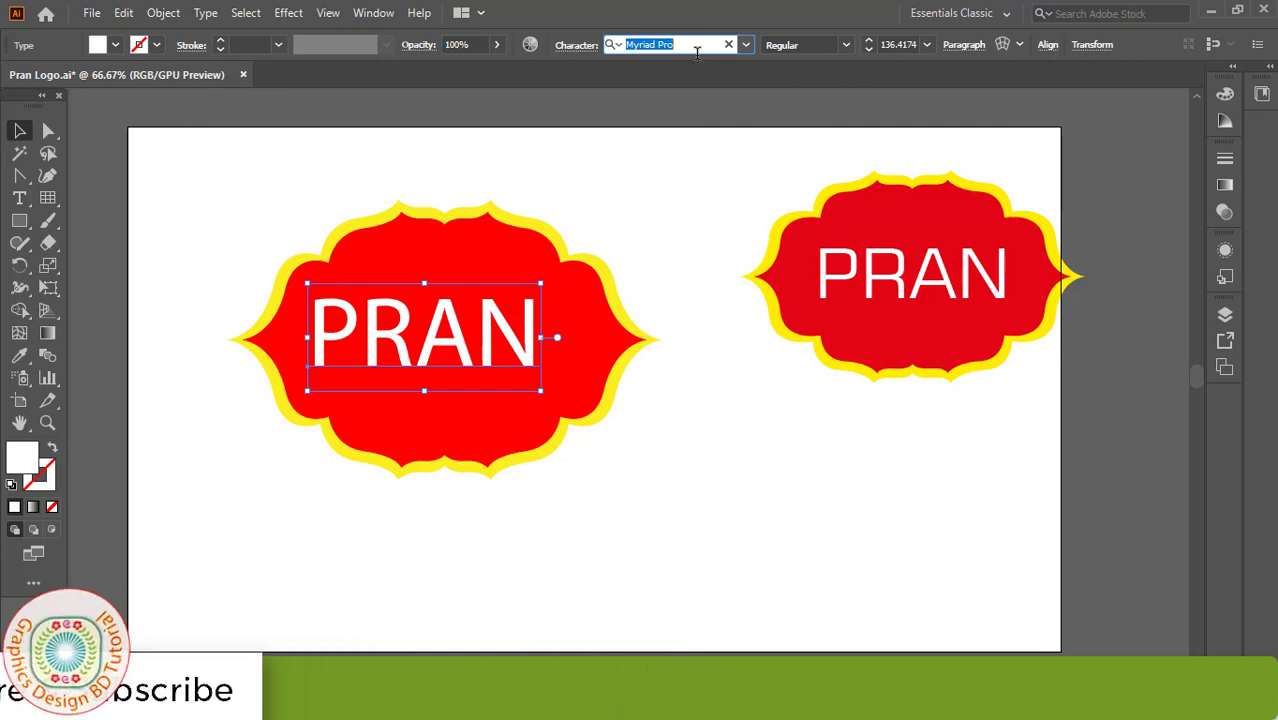
type("sq")
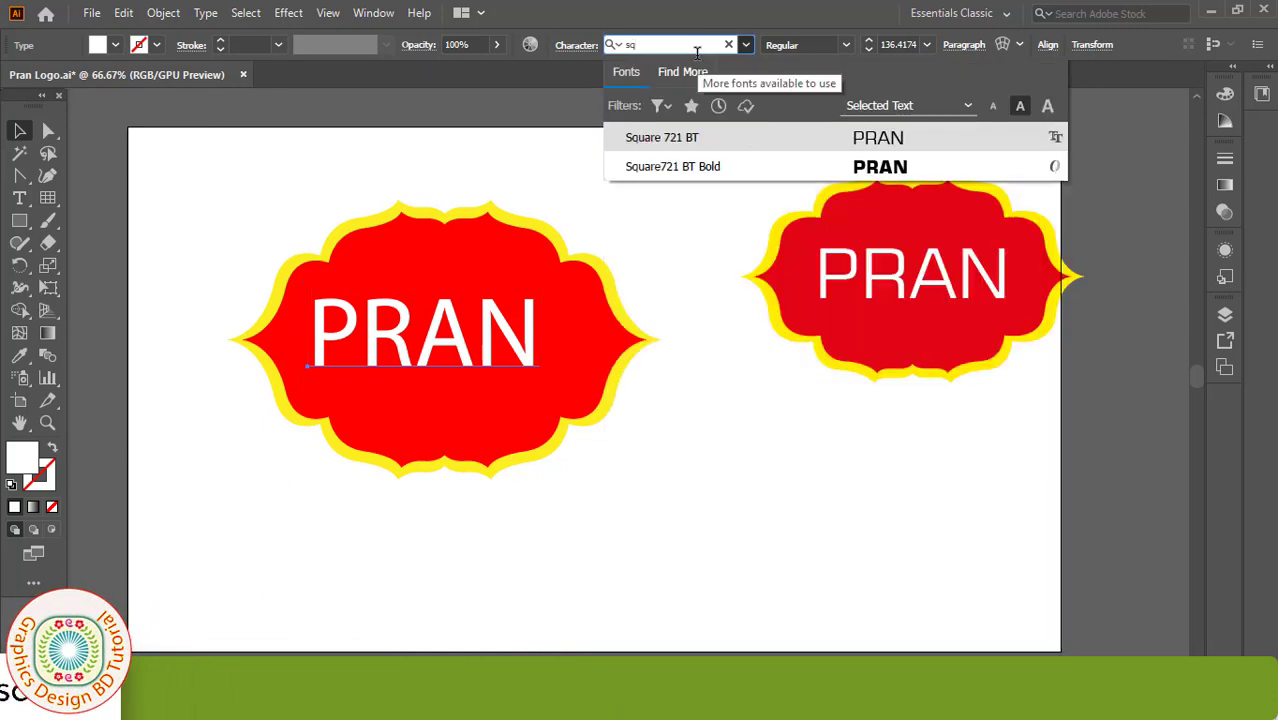
left_click(694, 140)
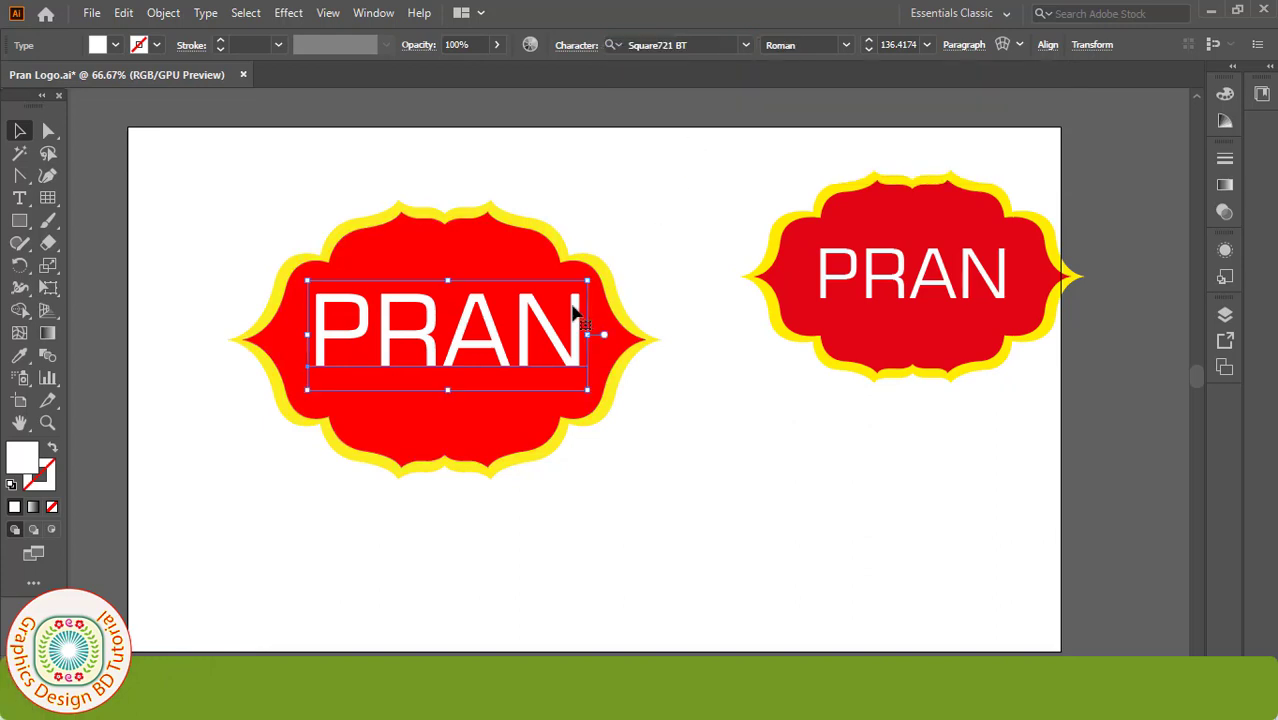
left_click_drag(588, 281, 567, 289)
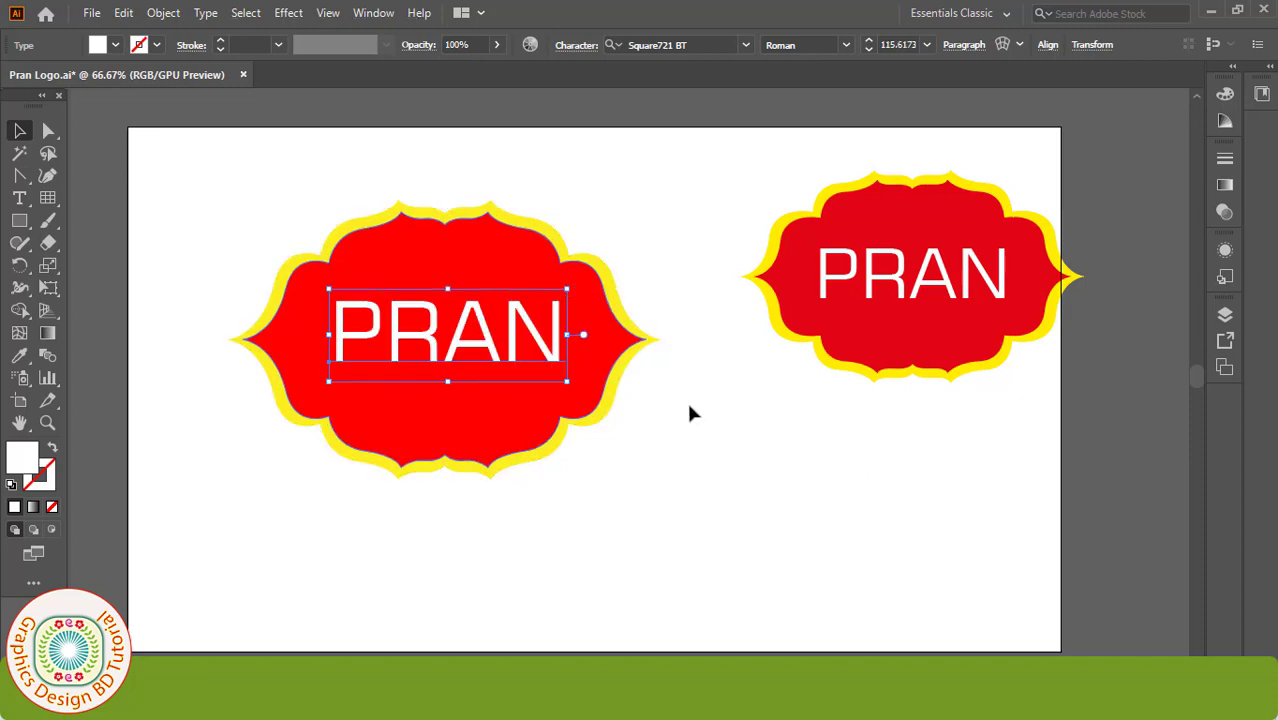
left_click(756, 431)
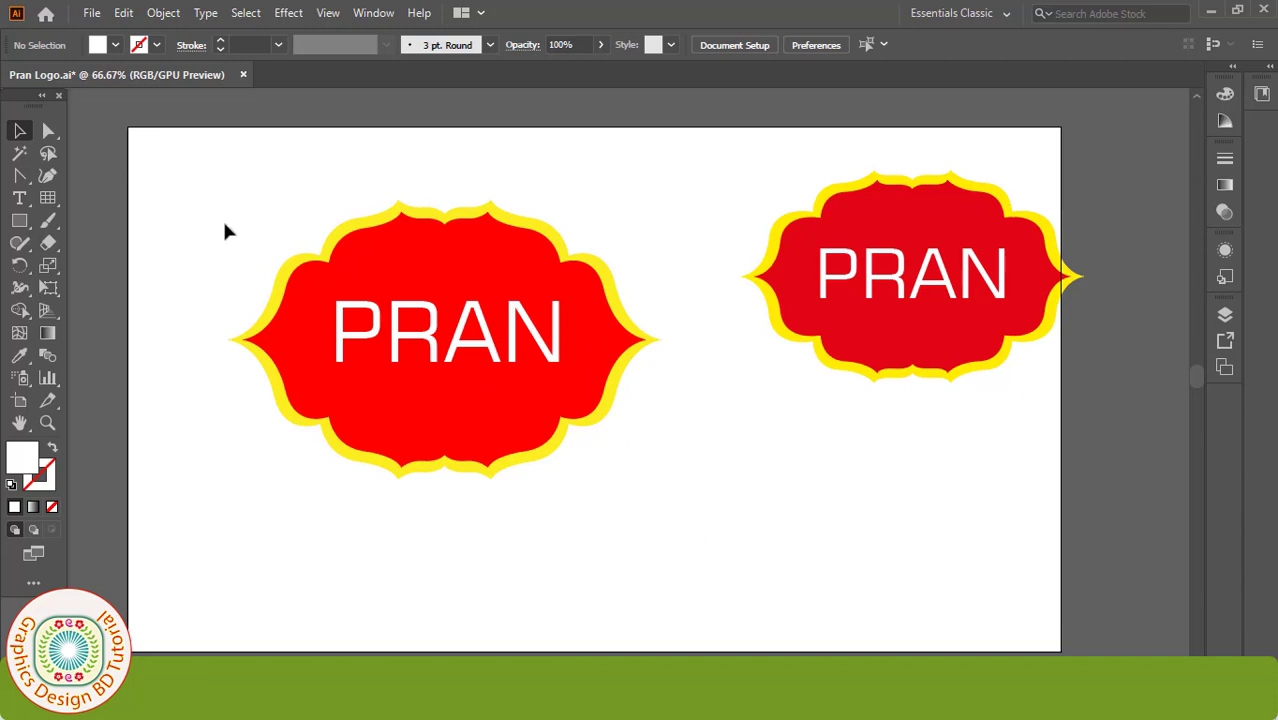
Step: Select the left badge and PRAN text and align them on horizontal and vertical centres
left_click_drag(668, 485, 666, 485)
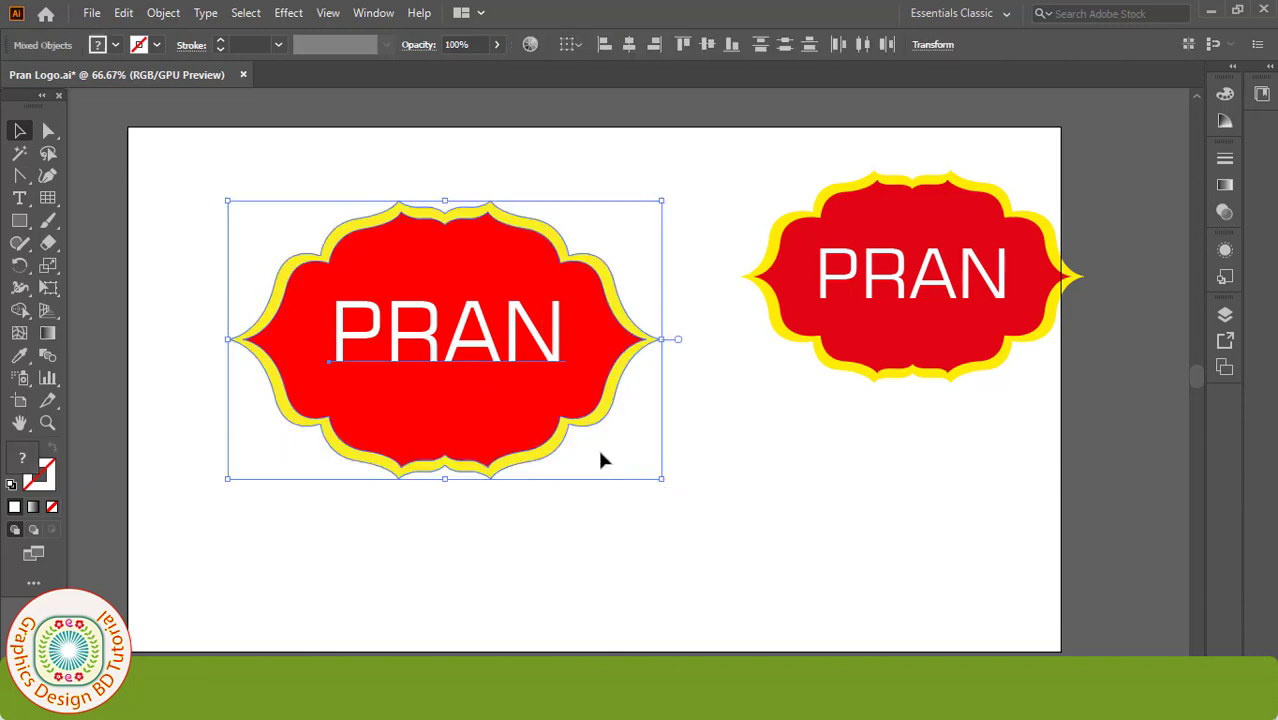
left_click(628, 47)
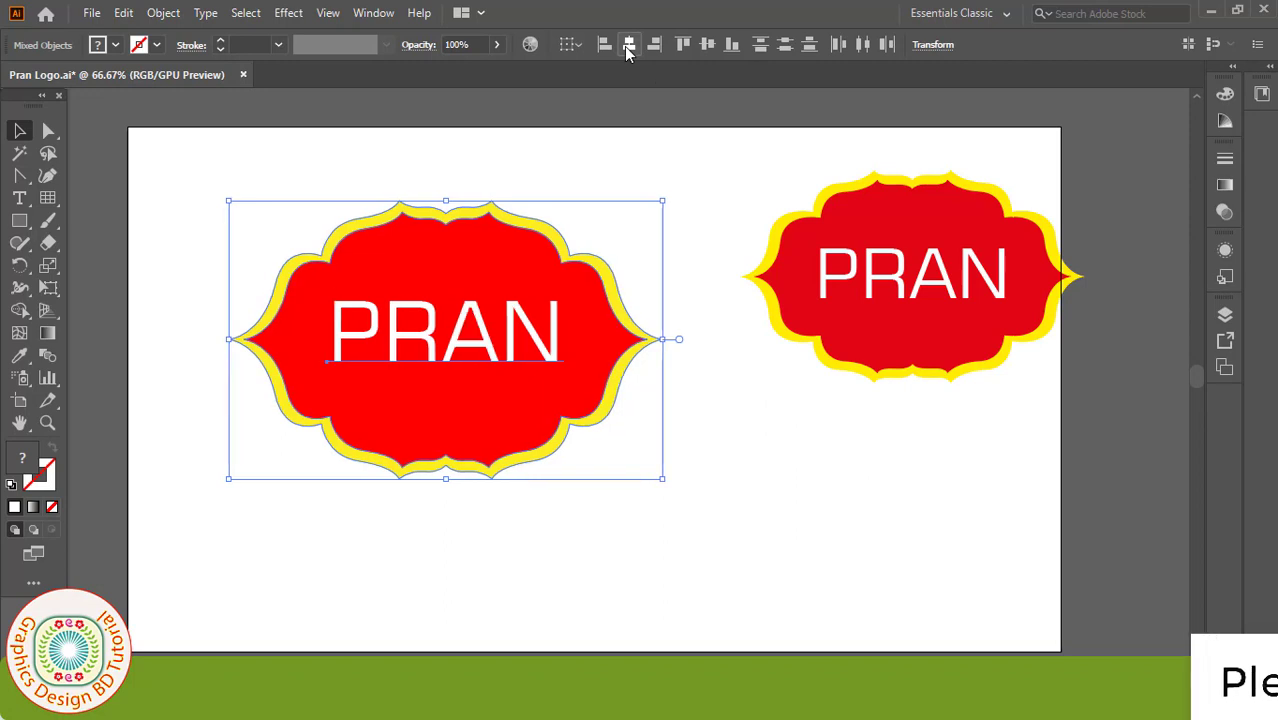
left_click(706, 46)
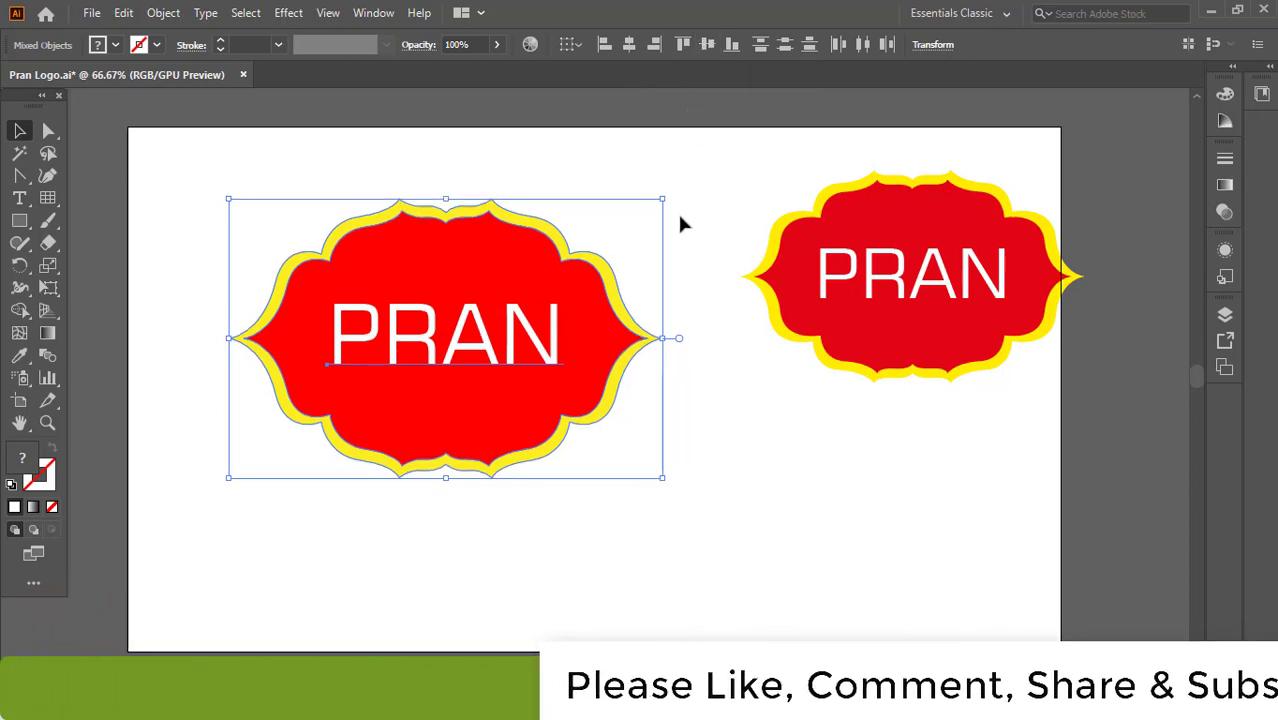
right_click(482, 270)
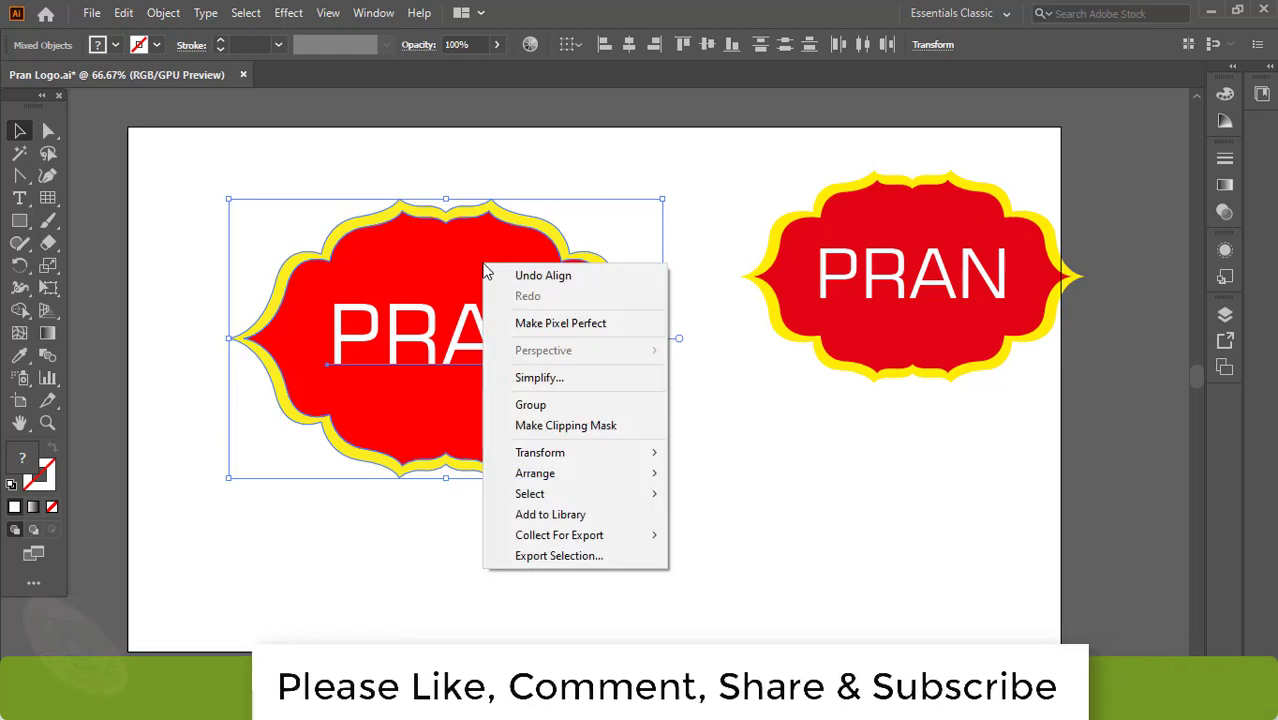